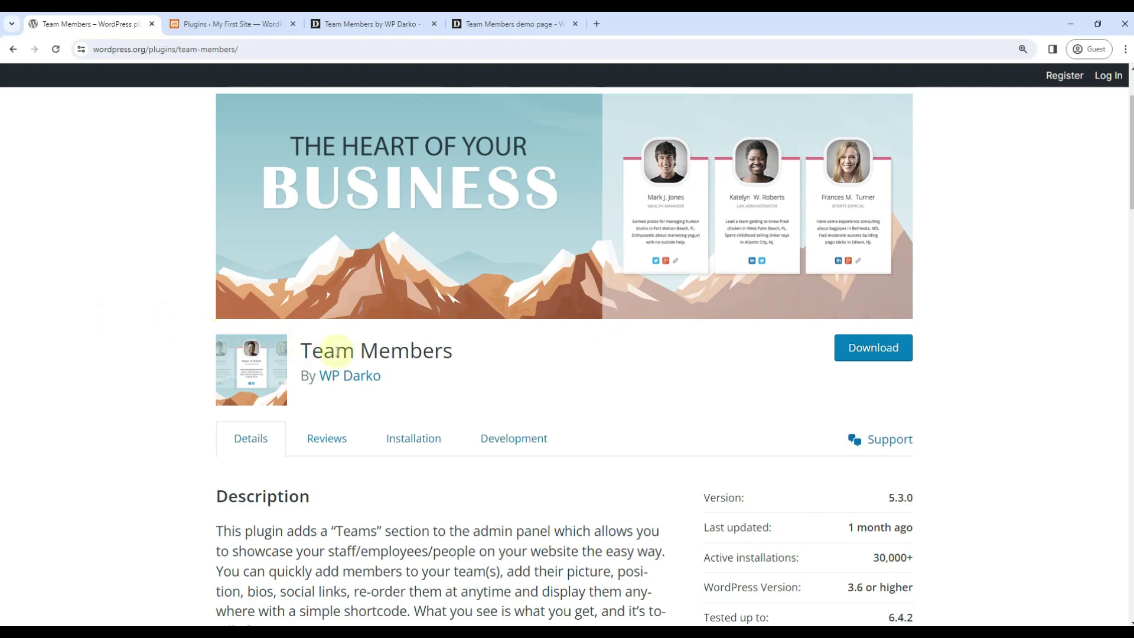
Go to the Plugins > Add New Plugin page in the WordPress admin
scroll(484, 351, "down", 1)
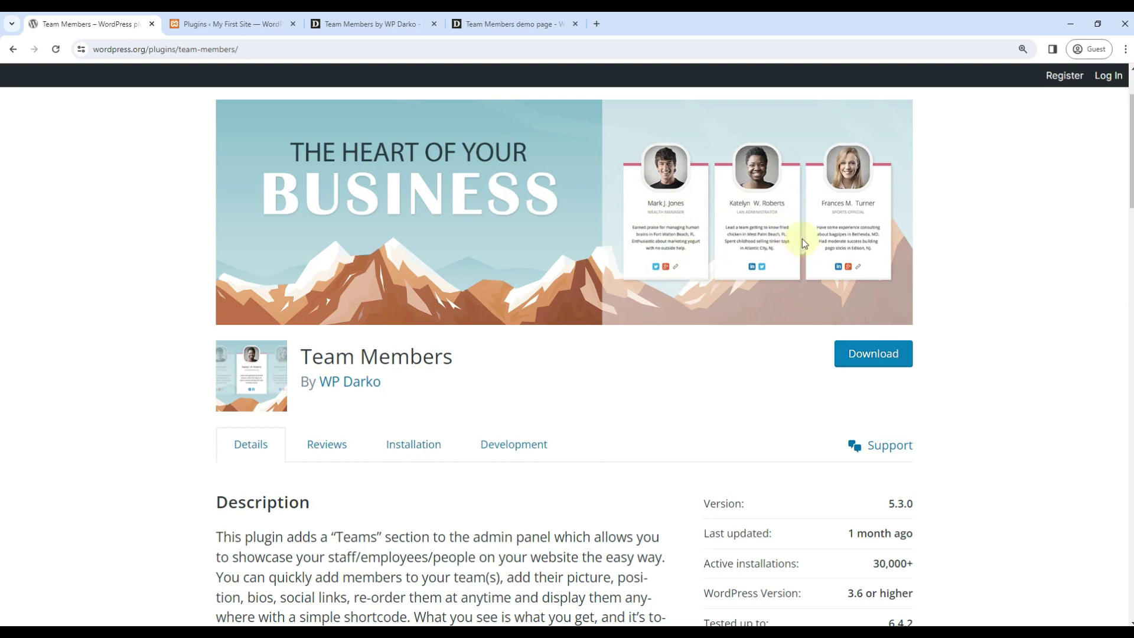
scroll(139, 339, "down", 8)
scroll(151, 324, "down", 1)
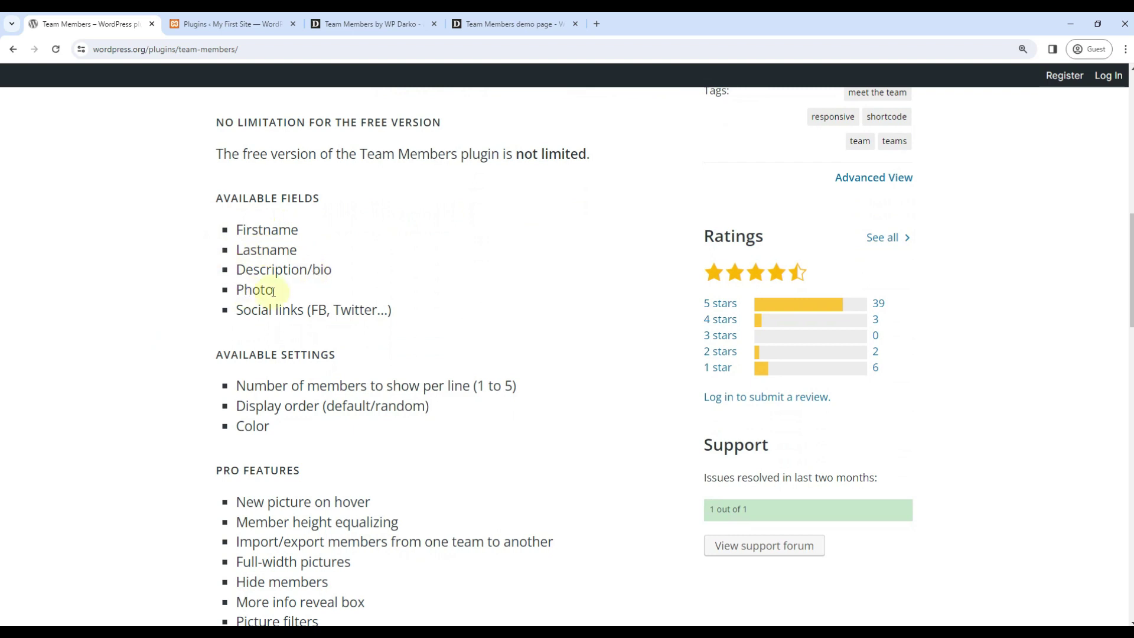
scroll(366, 307, "down", 3)
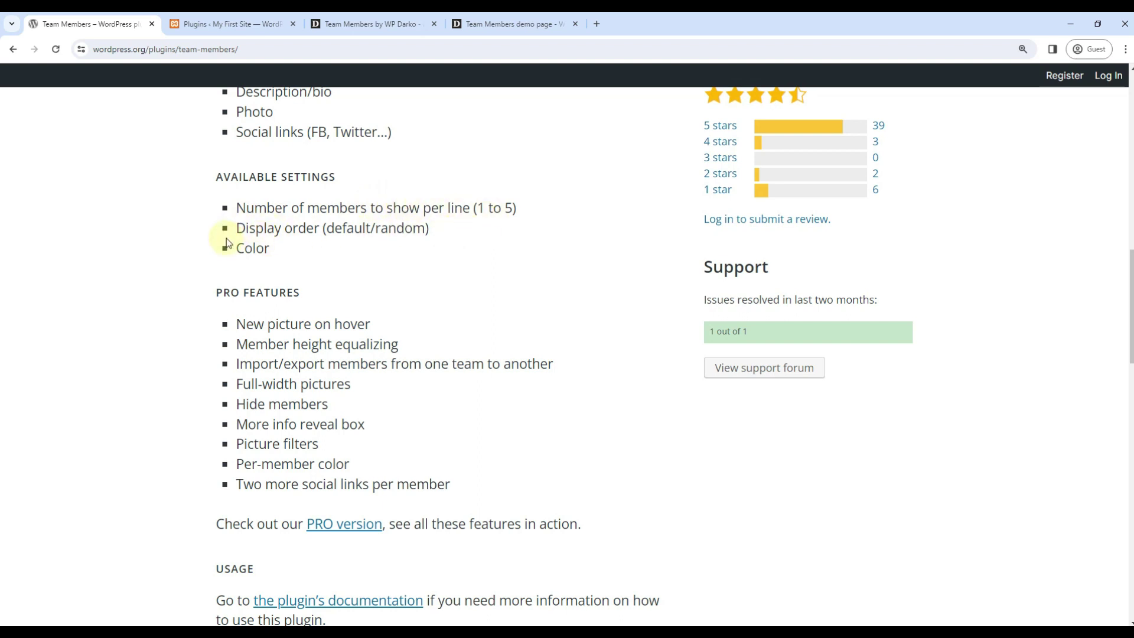
scroll(132, 271, "down", 1)
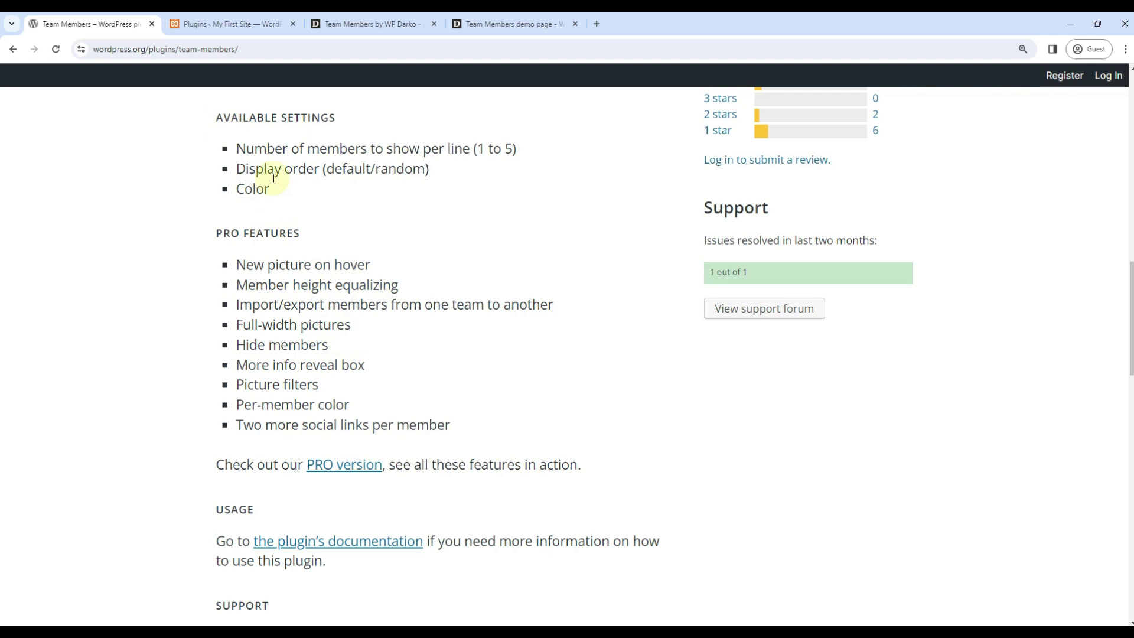
scroll(295, 197, "up", 13)
scroll(293, 193, "up", 1)
left_click_drag(300, 293, 456, 293)
key("ctrl+c")
left_click(220, 25)
left_click(232, 113)
Search for 'Team Members', then install and activate the WP Darko plugin
left_click(944, 154)
key("ctrl+v")
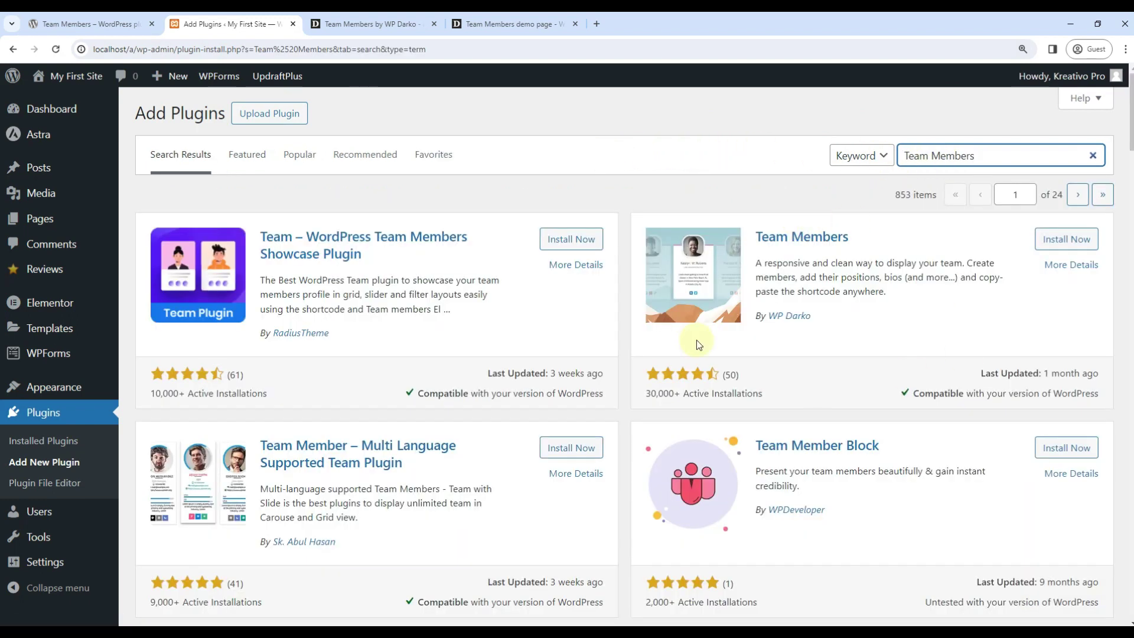
left_click(1065, 239)
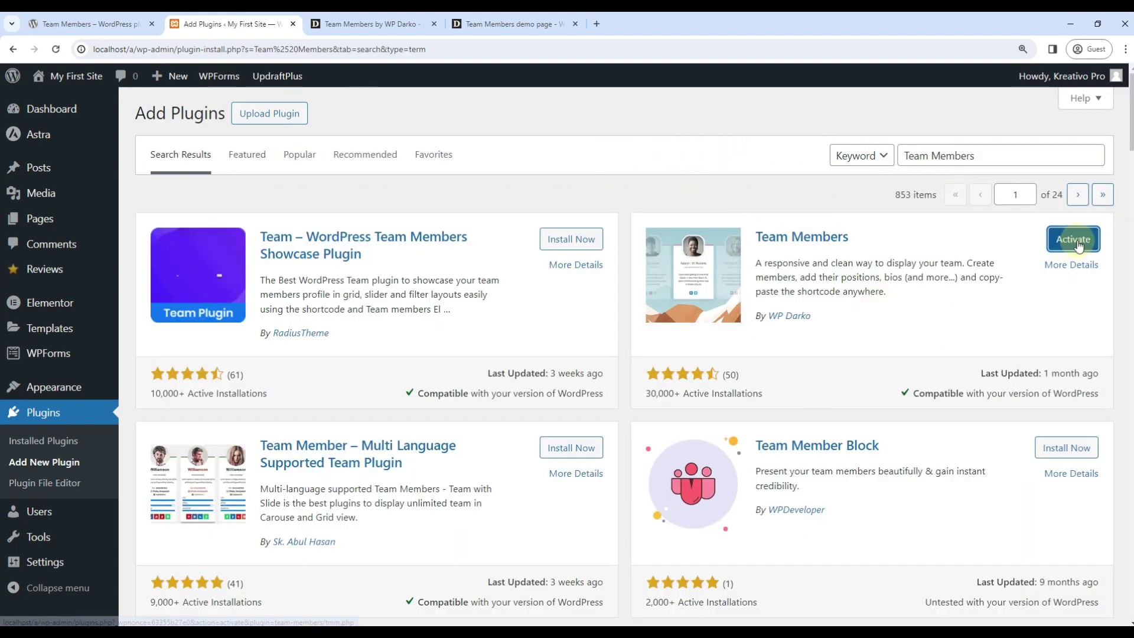
left_click(1077, 242)
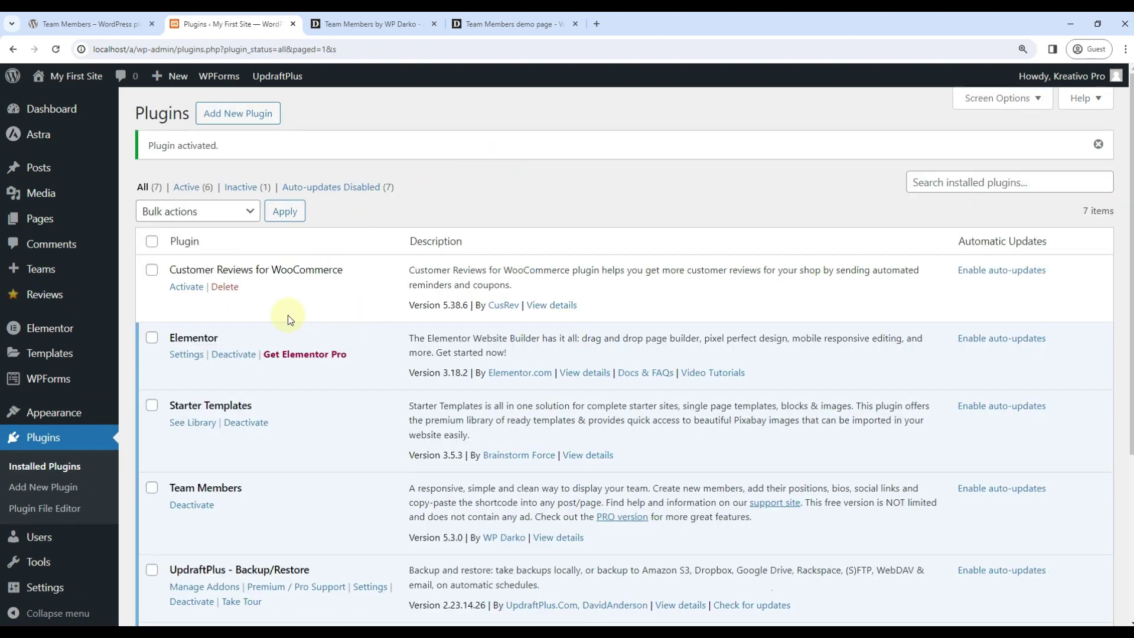
From Teams > All Teams, add a new team titled 'Marketing Team' and publish it
mouse_move(44, 266)
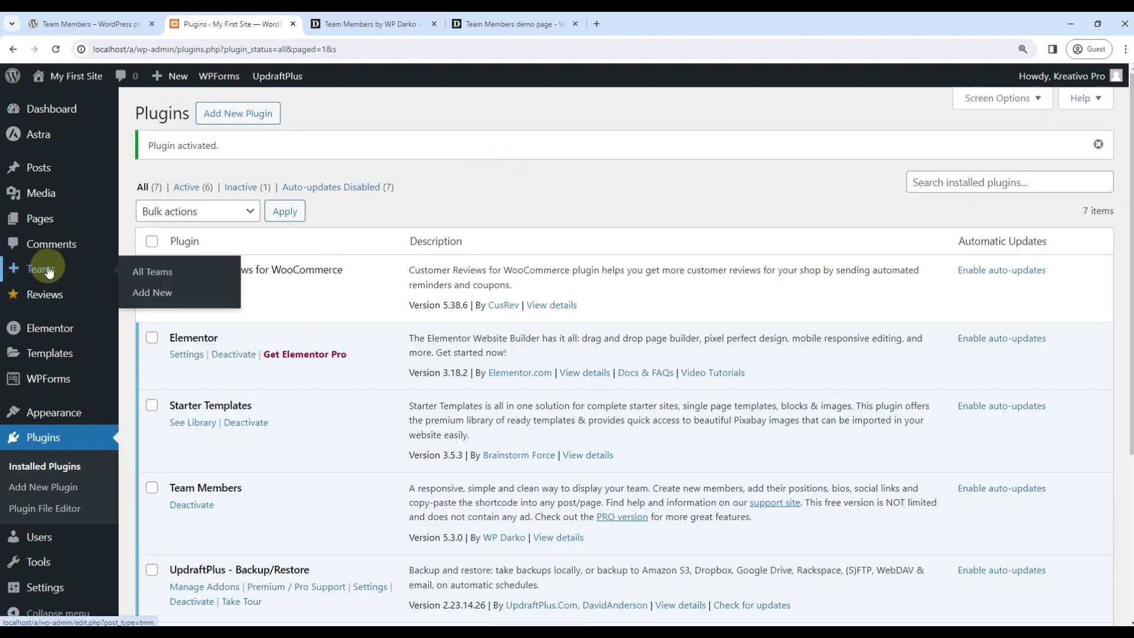
left_click(154, 271)
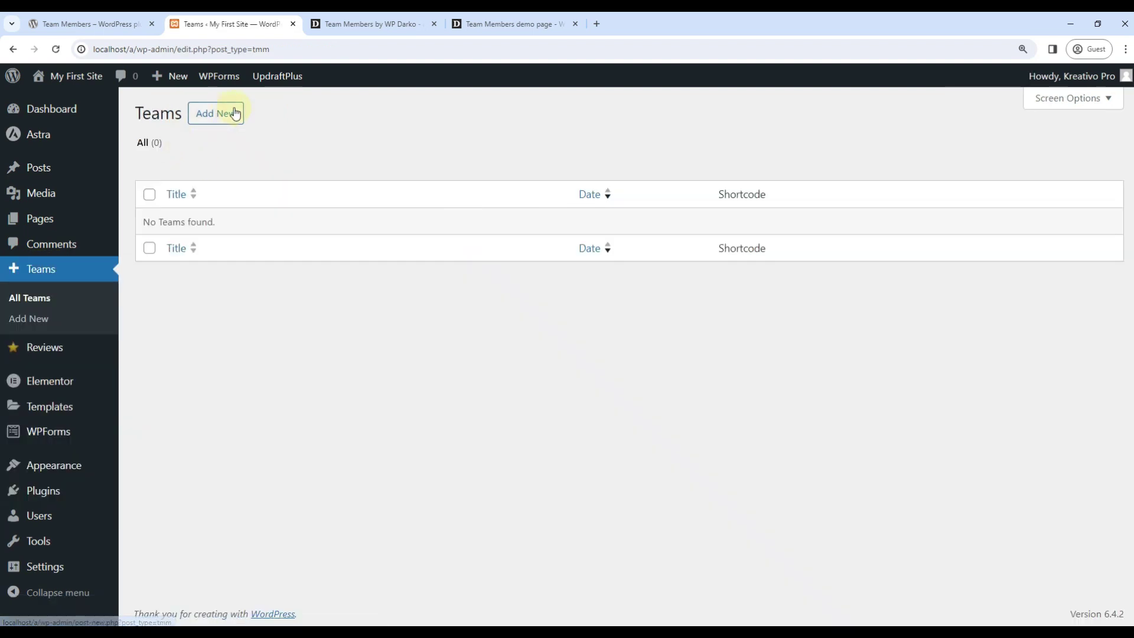
left_click(230, 114)
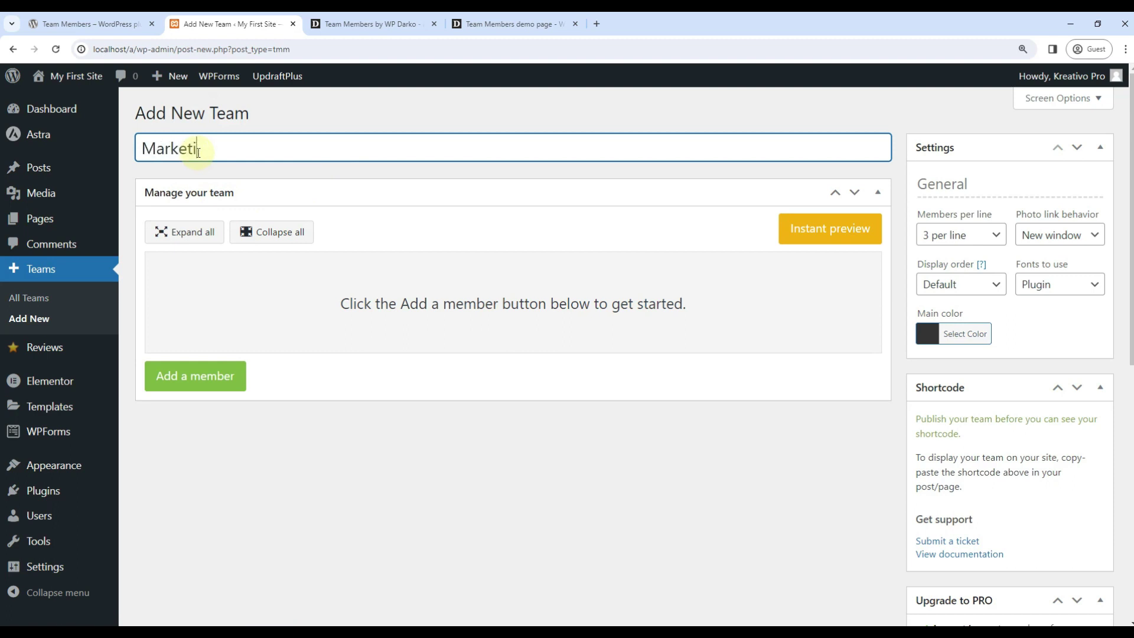
scroll(886, 296, "down", 8)
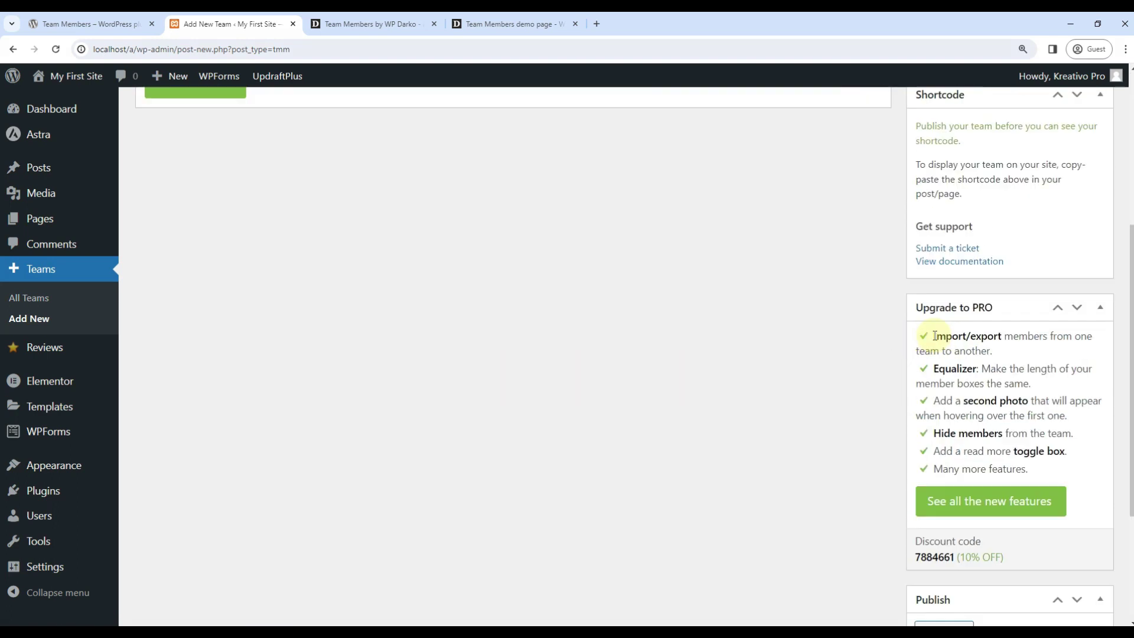
left_click(1090, 549)
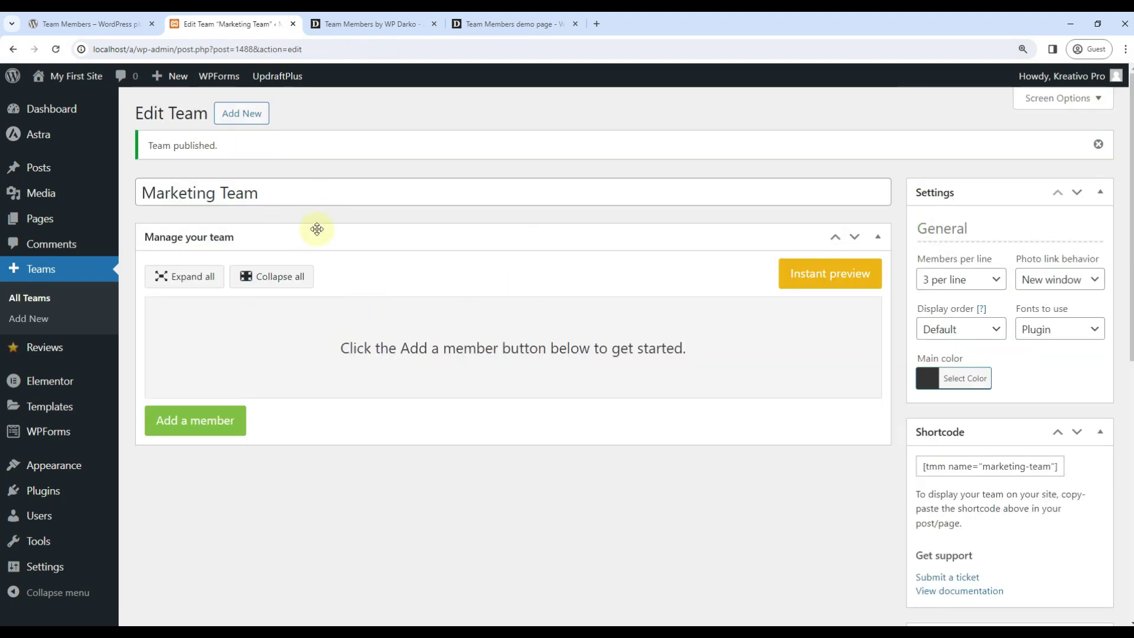
Add a first member and fill in first name, last name and the CEO job role
left_click(194, 420)
scroll(213, 286, "down", 2)
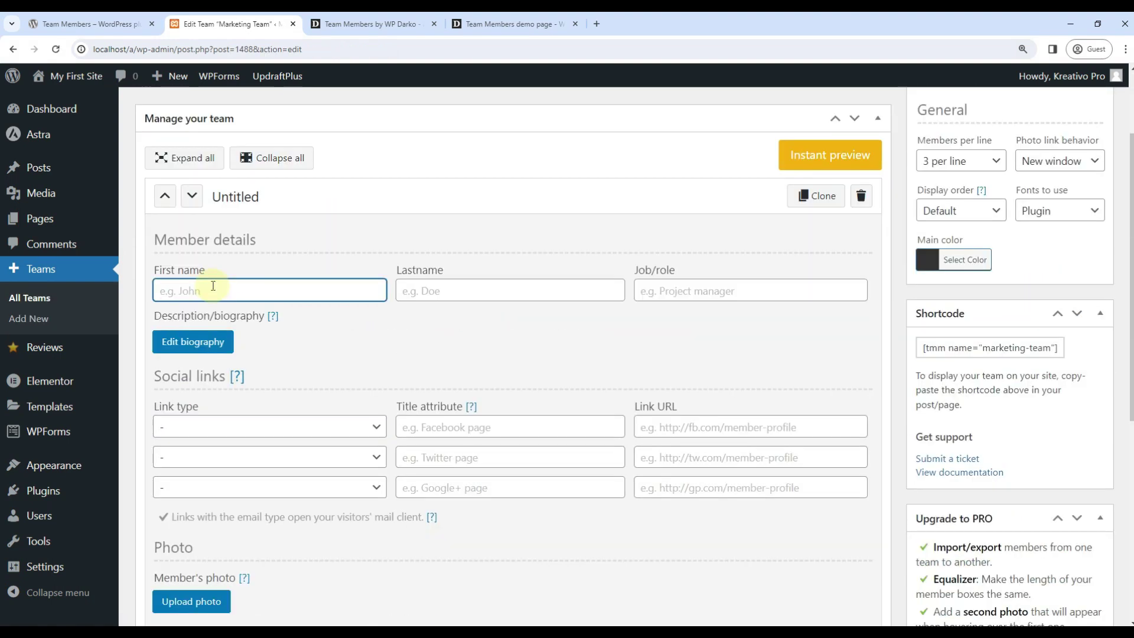
key("Tab")
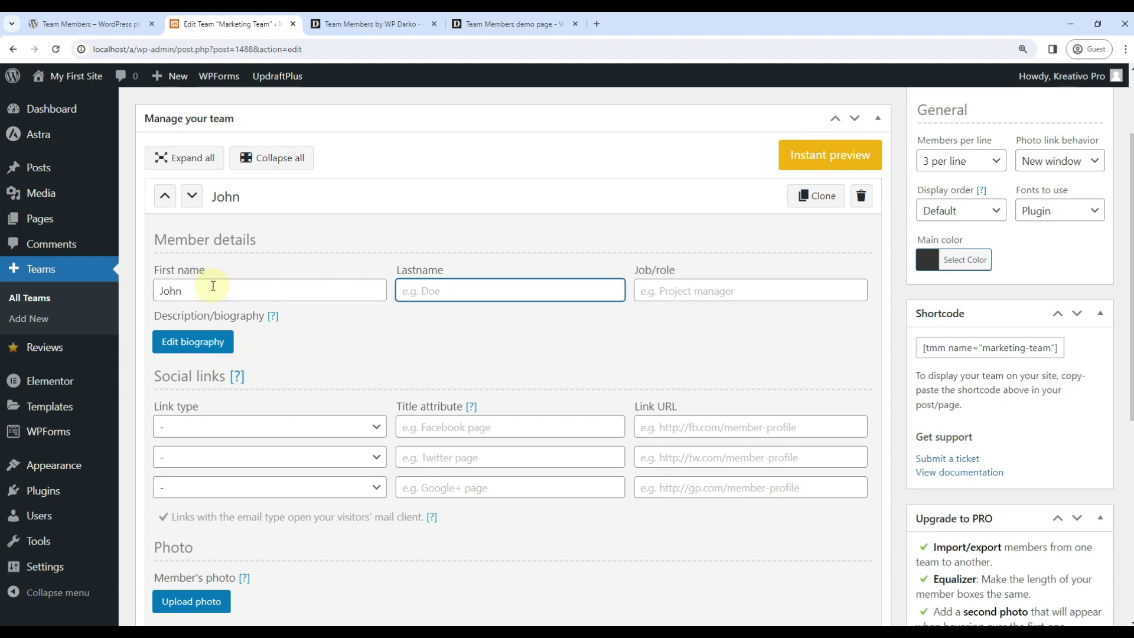
key("Tab")
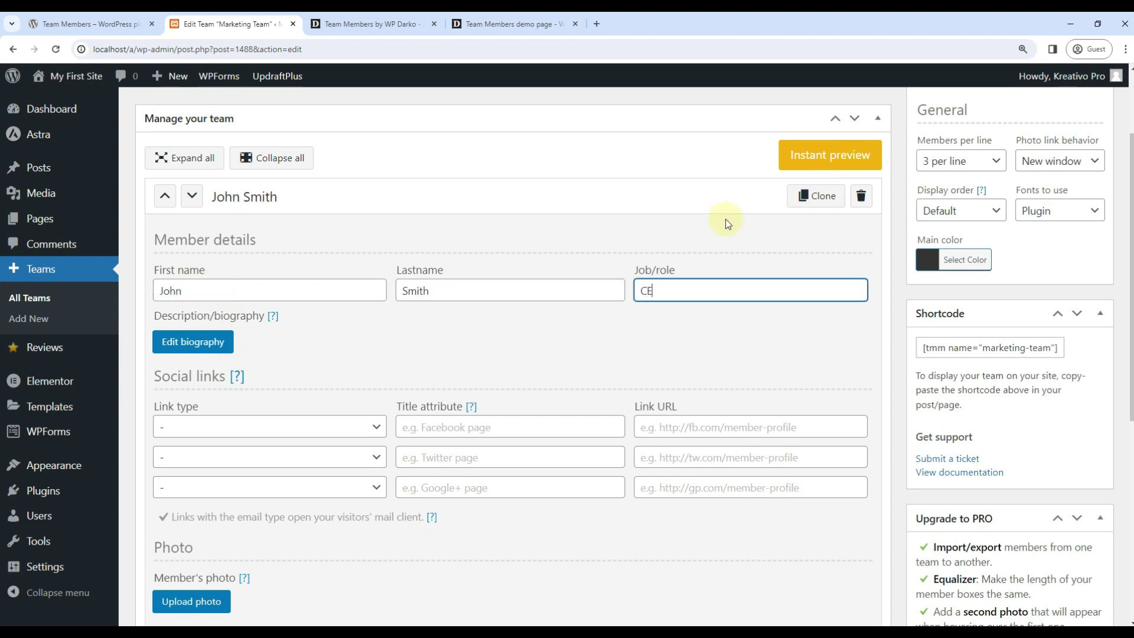
Paste the first demo member's bio from the plugin demo page into the biography and save it
left_click(195, 345)
left_click(514, 18)
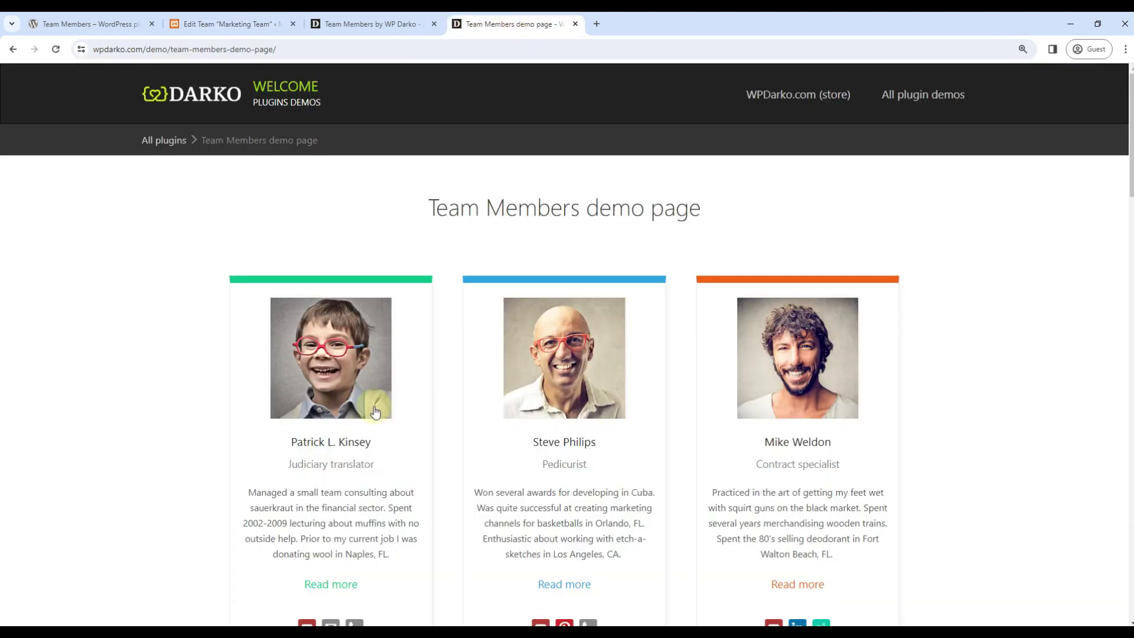
scroll(324, 463, "down", 2)
left_click_drag(282, 387, 409, 430)
key("ctrl+c")
left_click(236, 23)
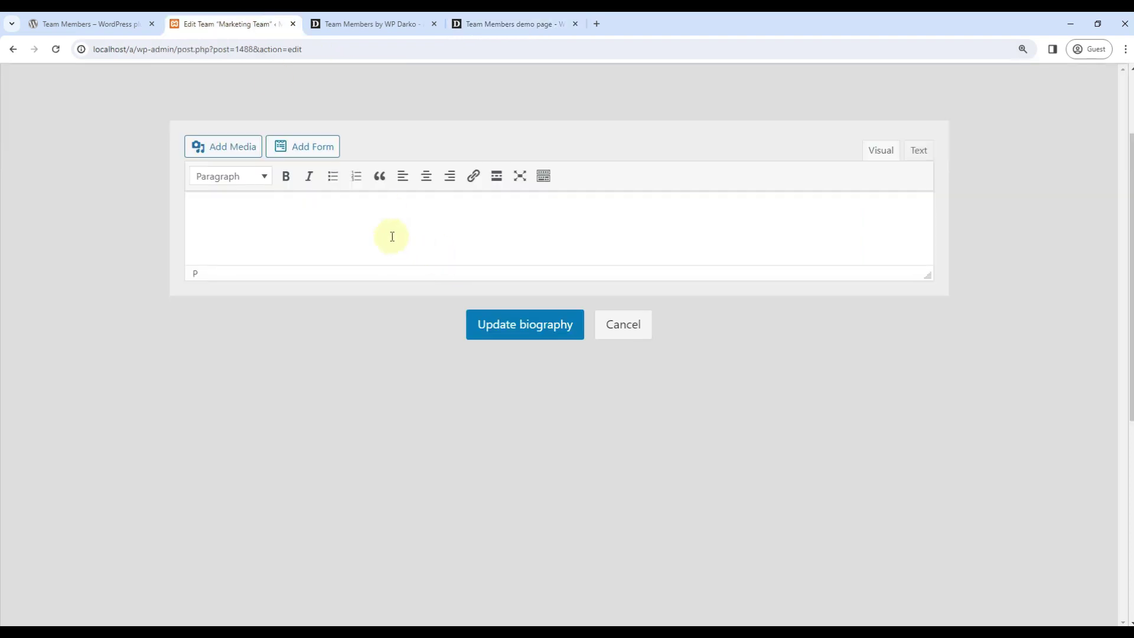
key("ctrl+v")
left_click(536, 327)
Set the first social link to Twitter with the demo page's social icon URL
scroll(269, 377, "down", 3)
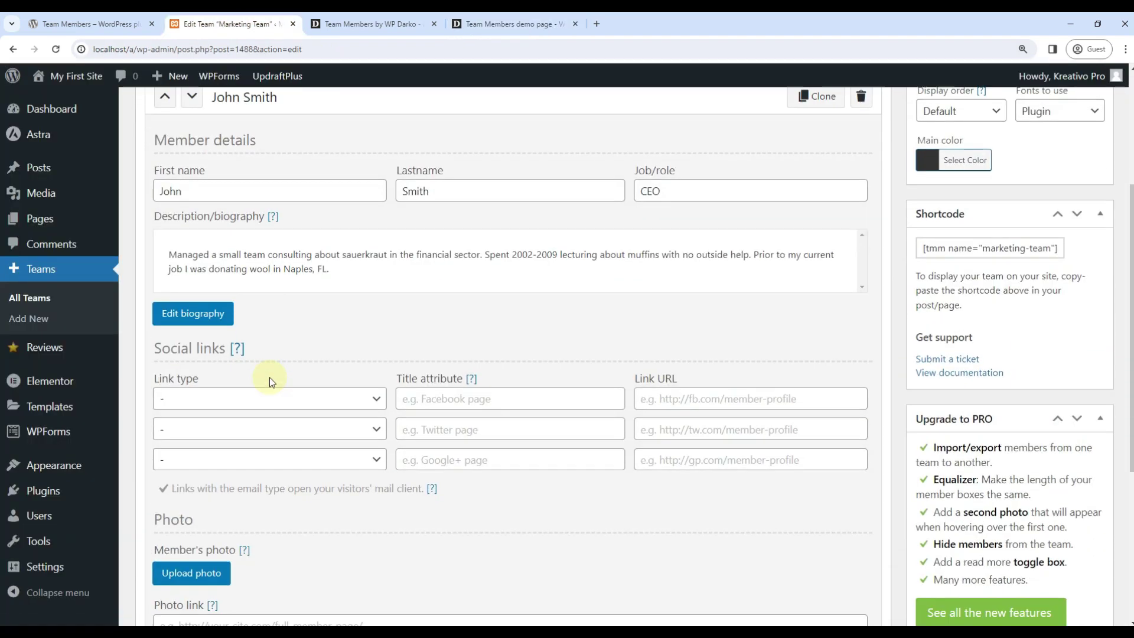
left_click(207, 319)
left_click(235, 356)
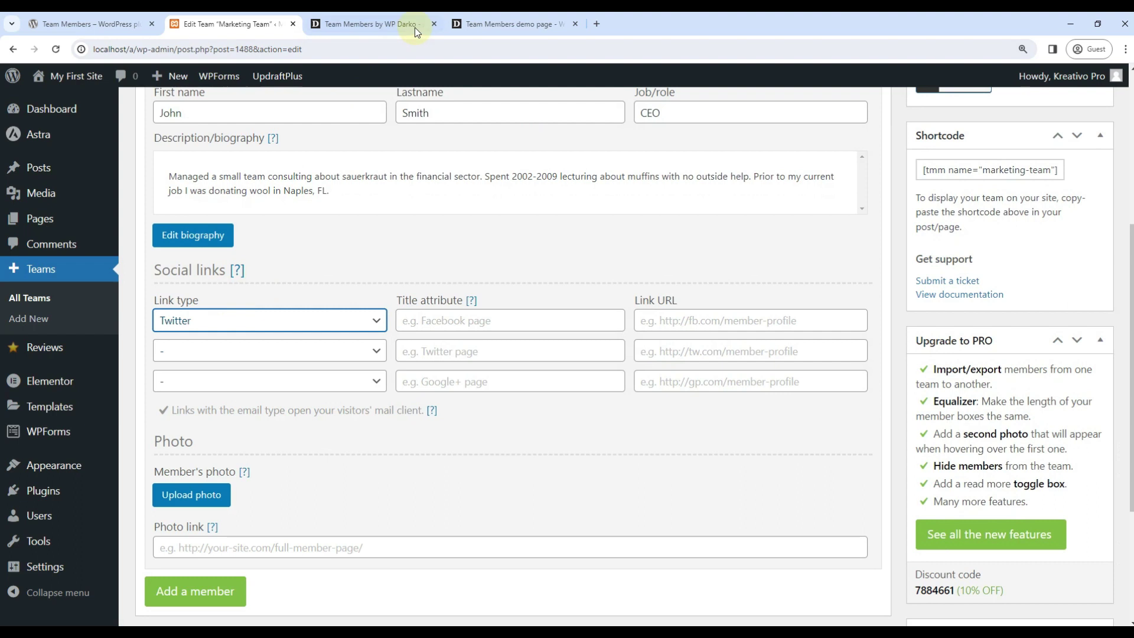
left_click(468, 24)
right_click(306, 508)
left_click(348, 353)
left_click(233, 24)
key("Tab")
key("Tab")
type("https://wpdarko.com/demo/team-members-demo-page/")
Add Facebook and YouTube as the second and third links, pasting the demo URL into each
left_click(202, 351)
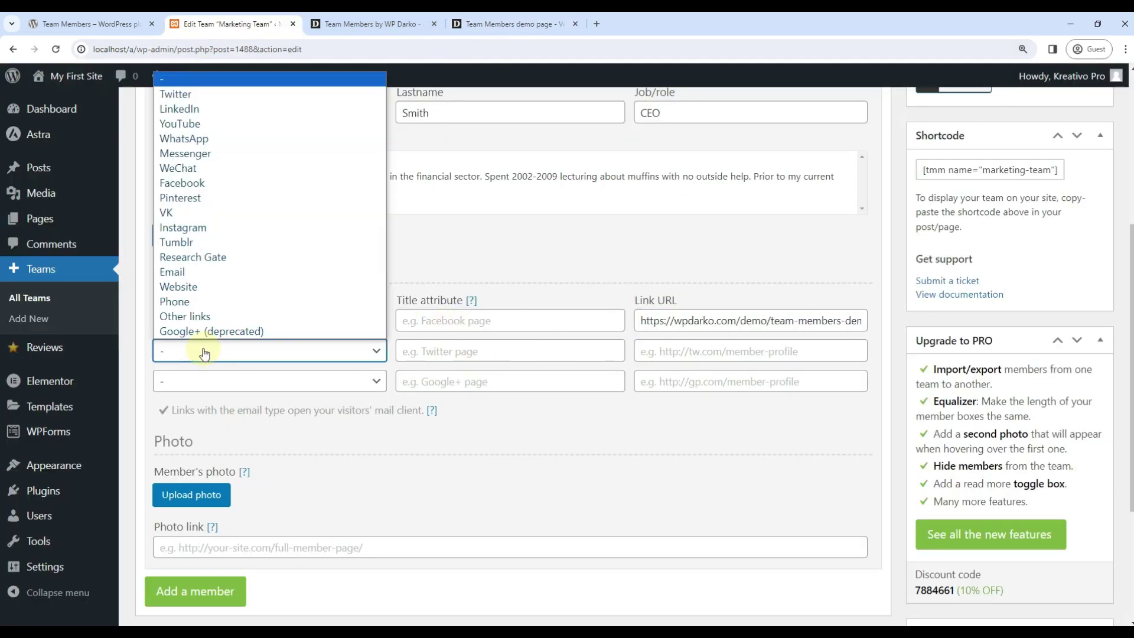
left_click(182, 183)
left_click(663, 352)
type("https://wpdarko.com/demo/team-members-demo-page/")
left_click(203, 381)
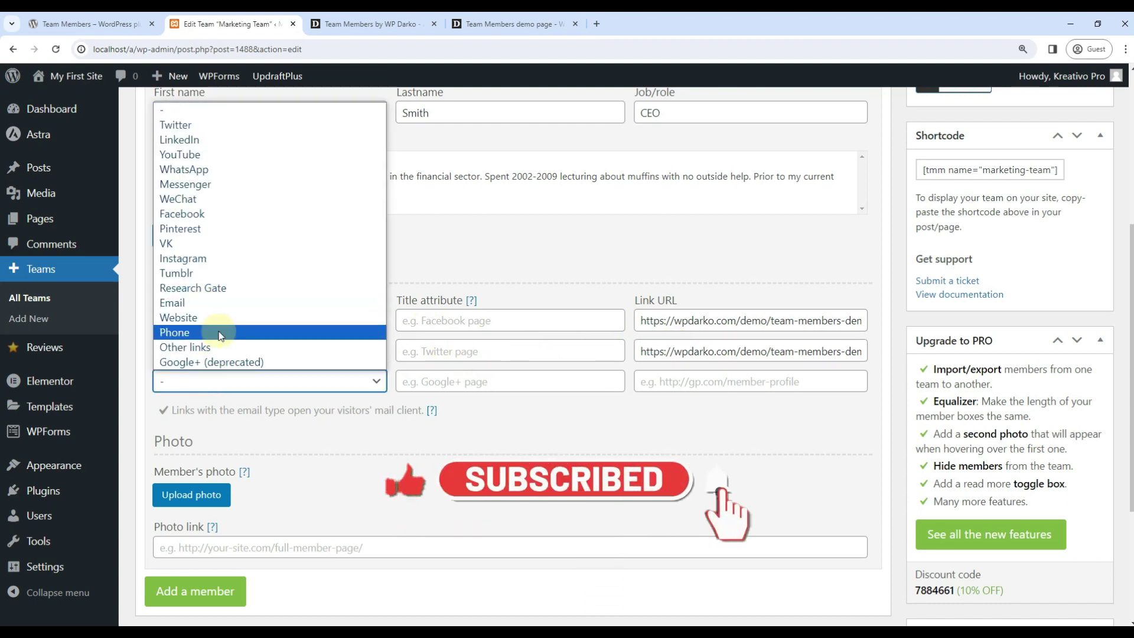
left_click(180, 154)
key("Tab")
key("Tab")
type("https://wpdarko.com/demo/team-members-demo-page/")
Upload 1.png and use it as the member's photo
scroll(288, 441, "down", 2)
left_click(180, 372)
left_click(579, 350)
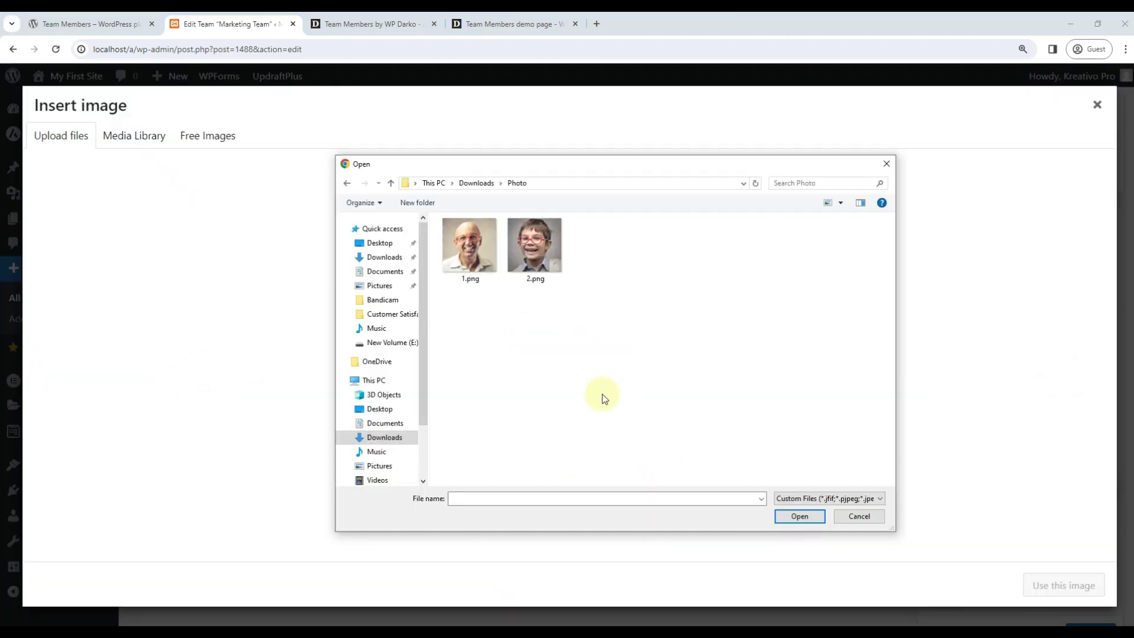
double_click(460, 261)
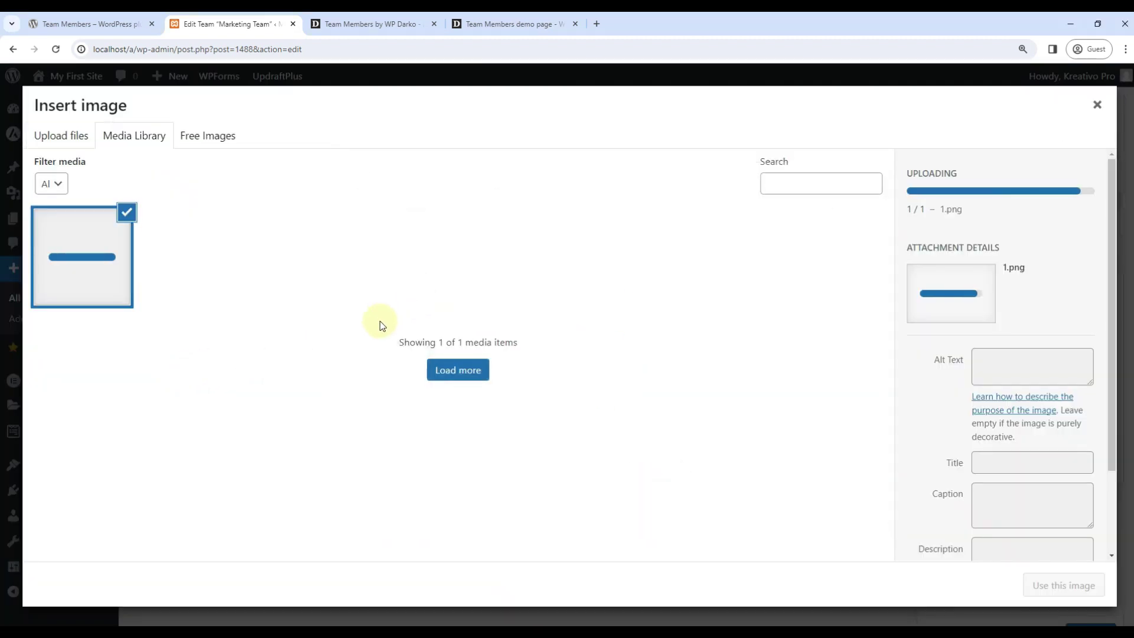
left_click(1070, 587)
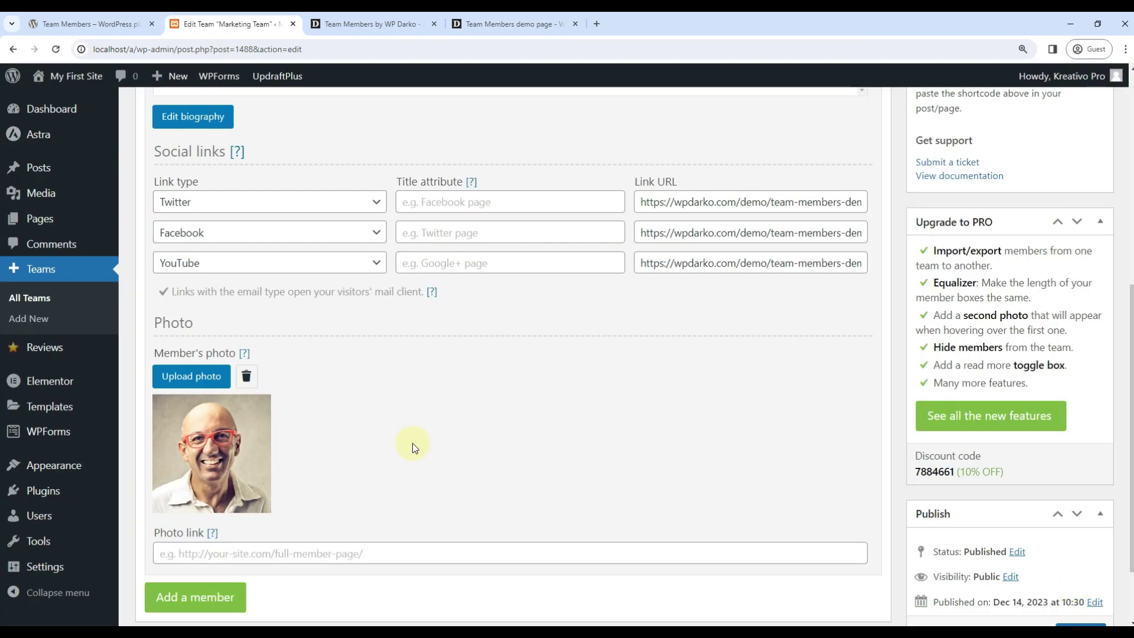
scroll(402, 435, "down", 2)
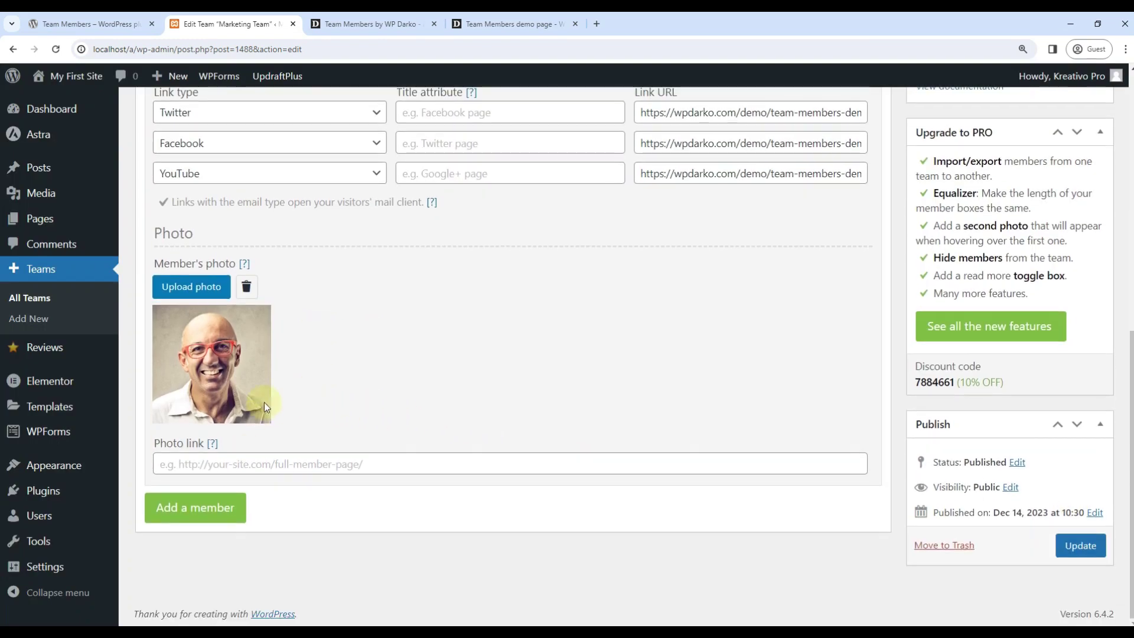
Add a second member with first name, last name and job role 'Vice President'
left_click(184, 507)
type("James")
key("Tab")
type("S")
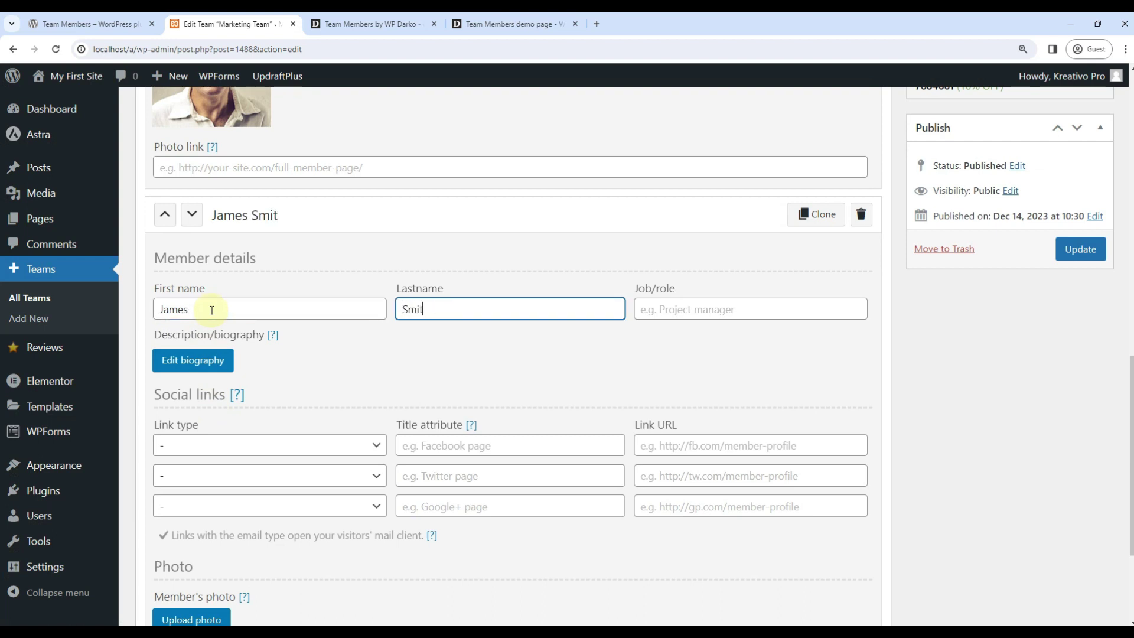
key("Tab")
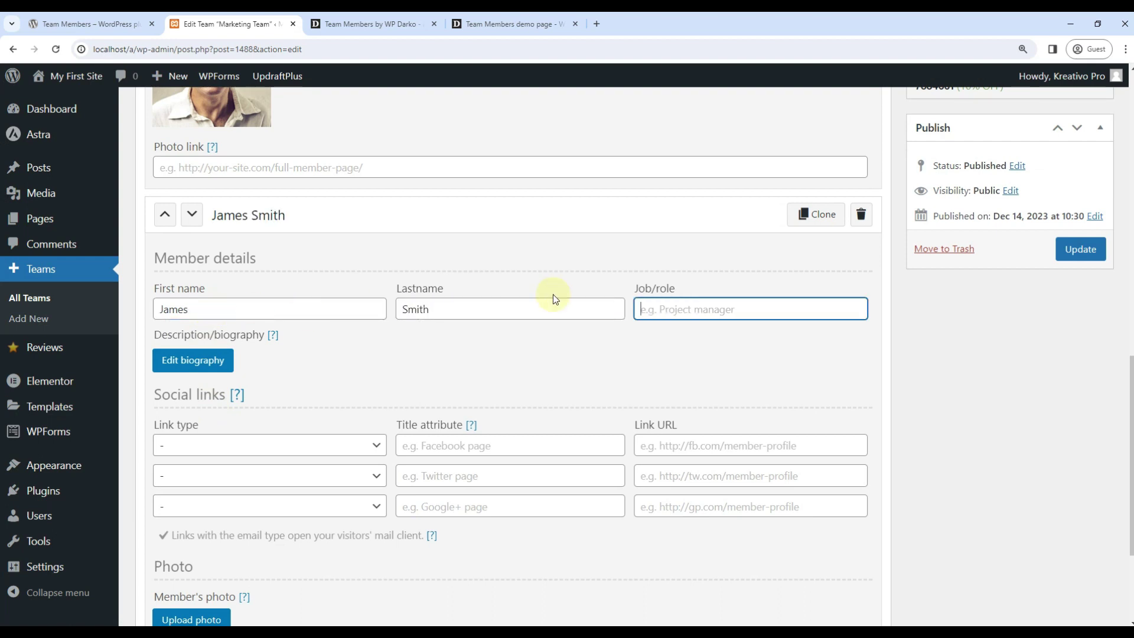
type("Vice President")
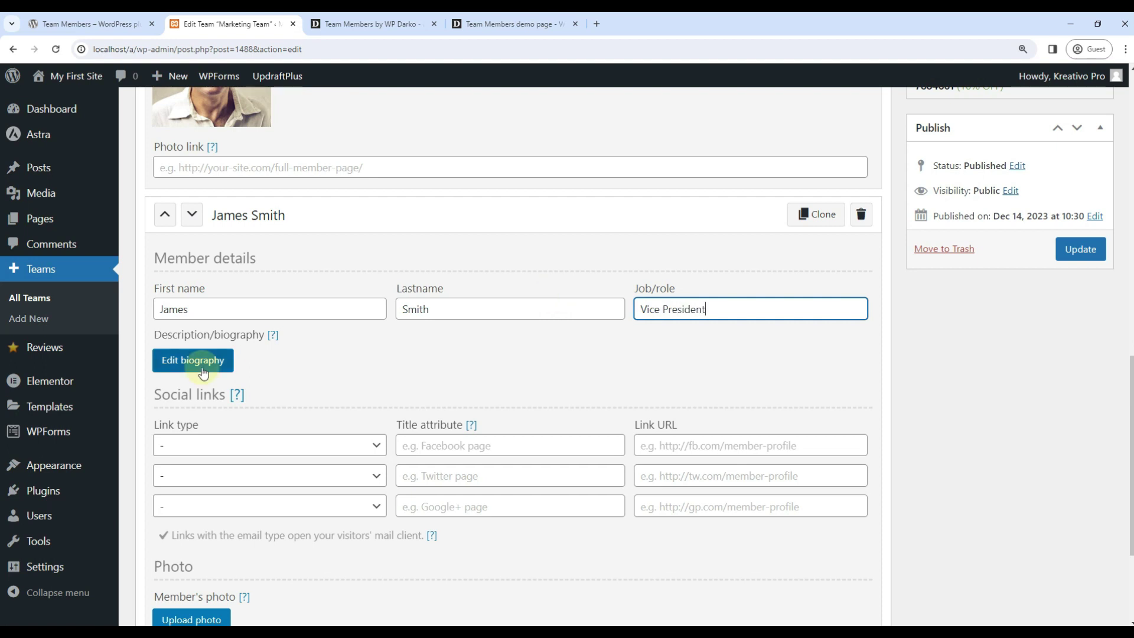
Copy the second demo member's bio into the biography editor and update it
left_click(202, 372)
left_click(517, 23)
left_click_drag(476, 373, 638, 436)
key("ctrl+c")
left_click(248, 23)
key("ctrl+v")
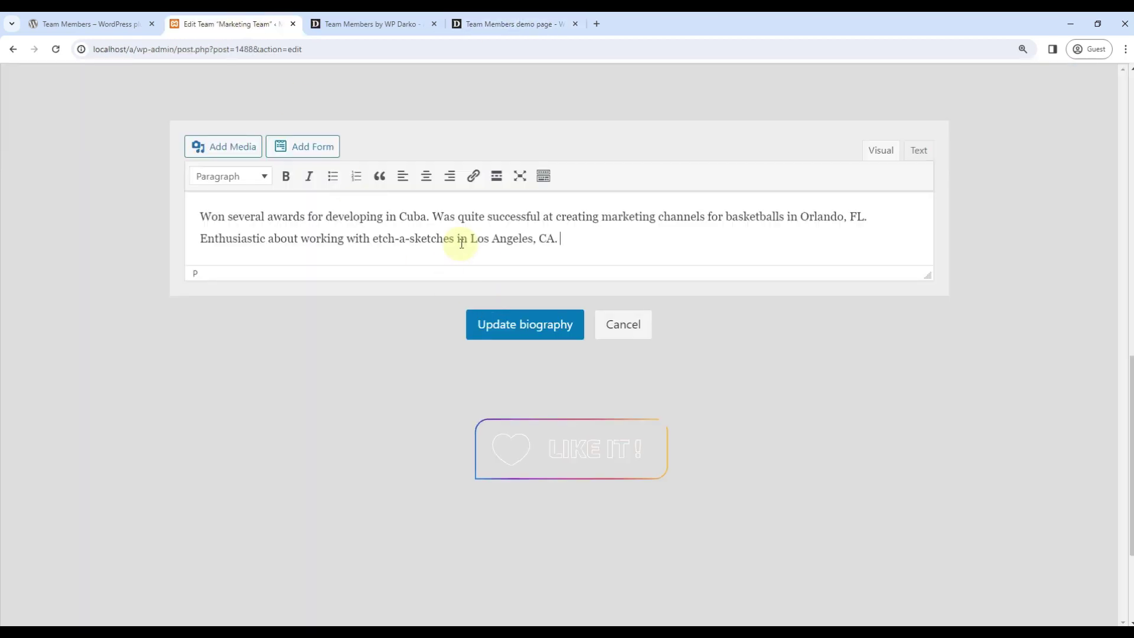
left_click(525, 326)
Copy a demo page address and paste it into all three Link URL fields
scroll(296, 296, "down", 3)
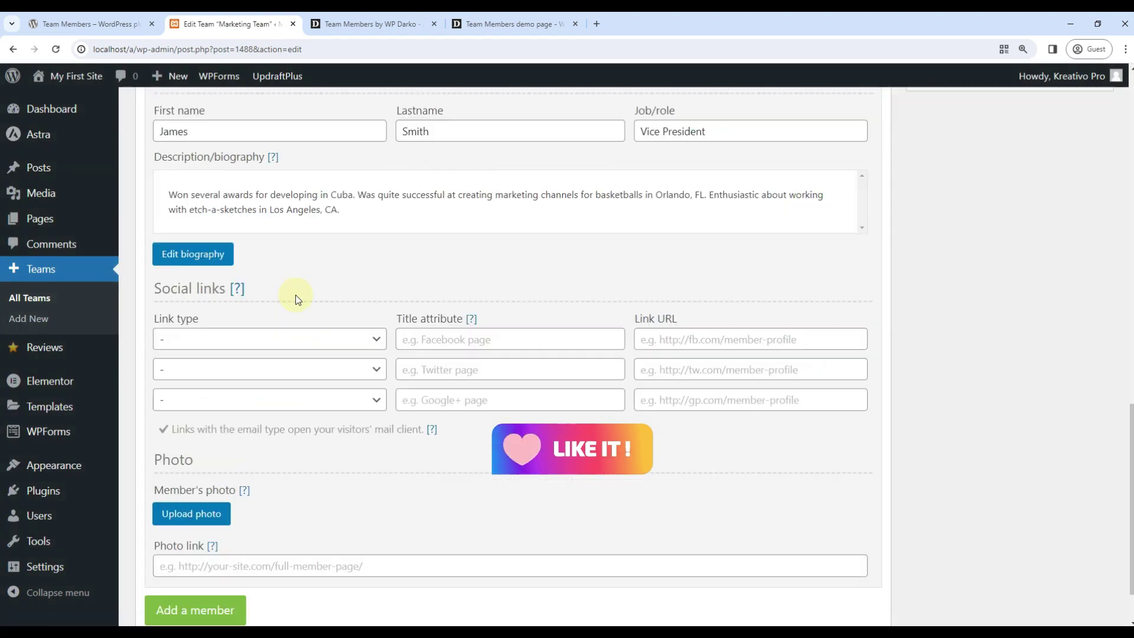
left_click(222, 346)
left_click(177, 369)
left_click(496, 22)
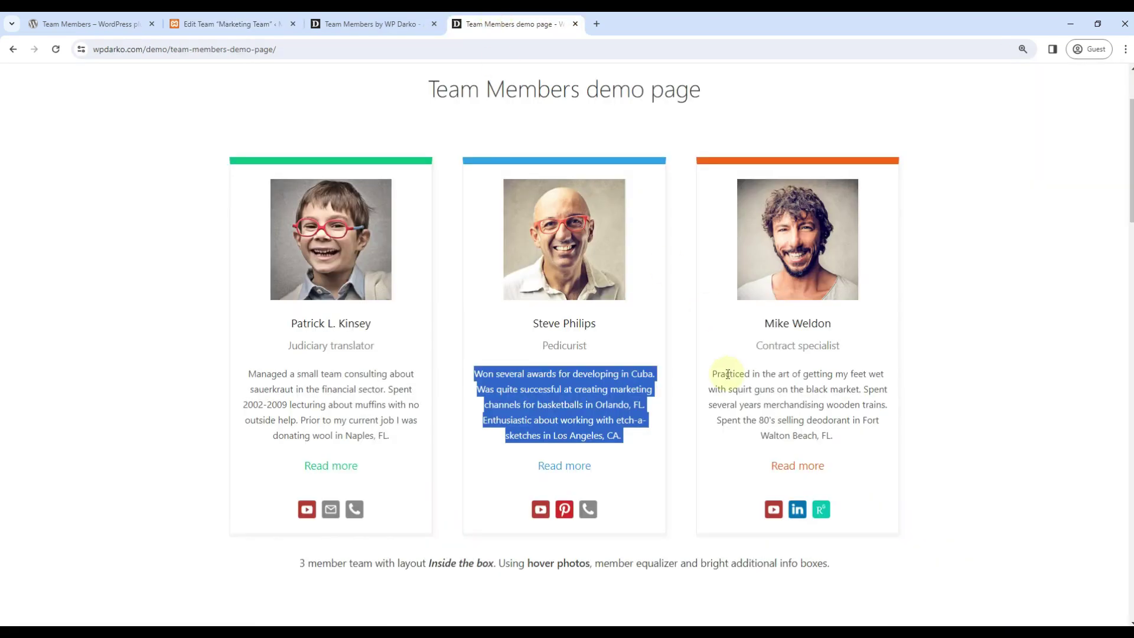
right_click(767, 240)
left_click(838, 348)
left_click(236, 23)
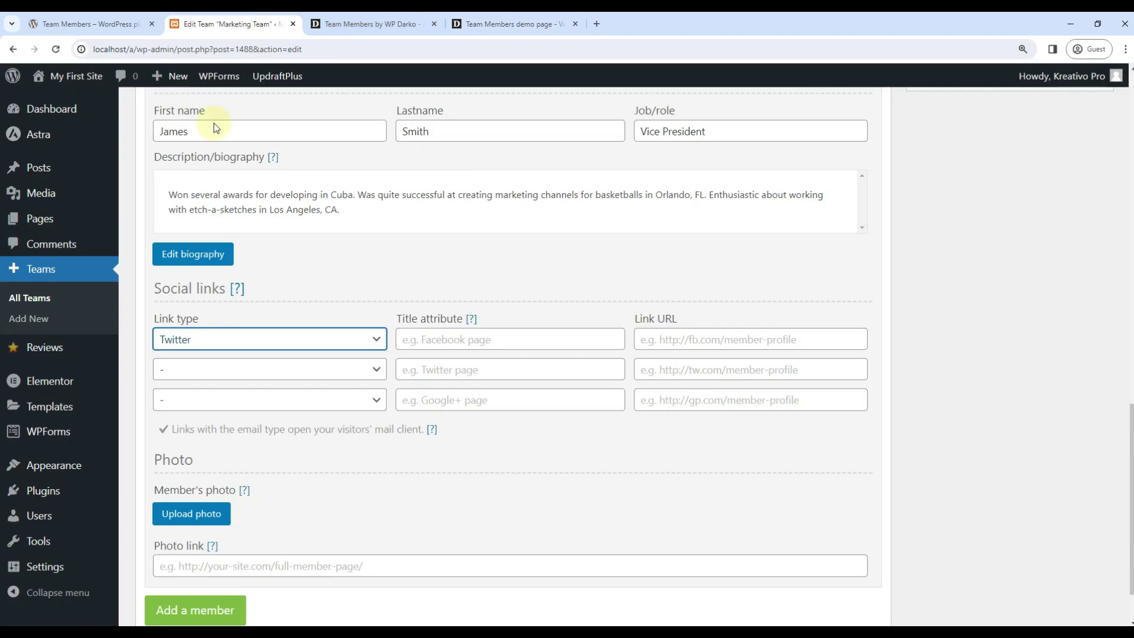
left_click(671, 339)
key("ctrl+v")
left_click(685, 369)
key("ctrl+v")
left_click(668, 400)
key("ctrl+v")
Set the three link types to WhatsApp, Instagram and Website
left_click(284, 399)
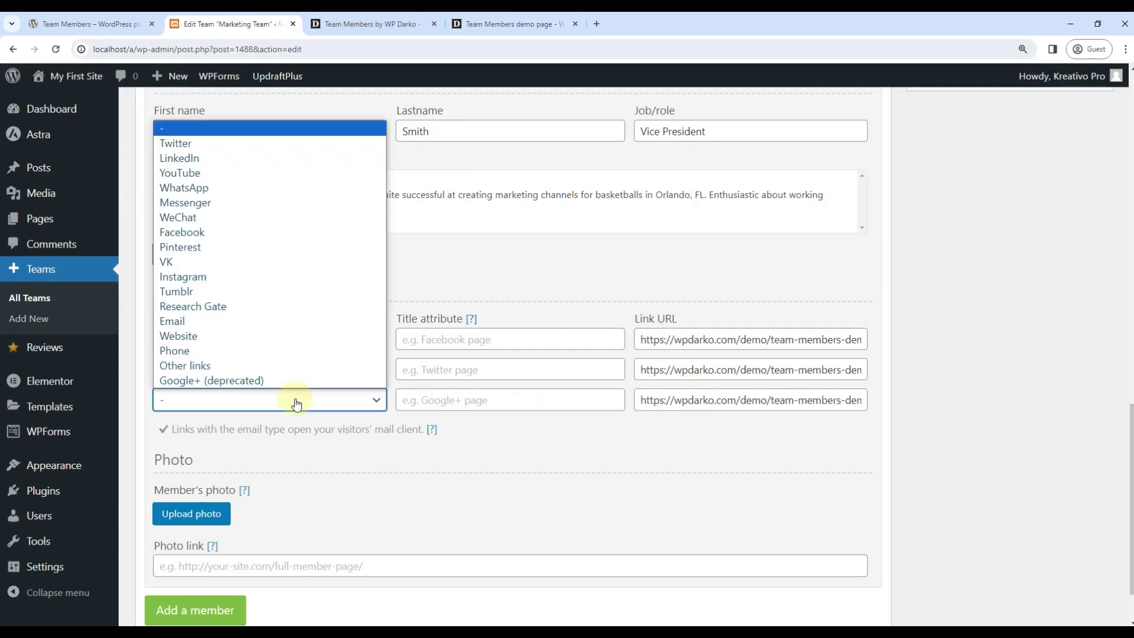
left_click(208, 342)
left_click(195, 370)
left_click(189, 248)
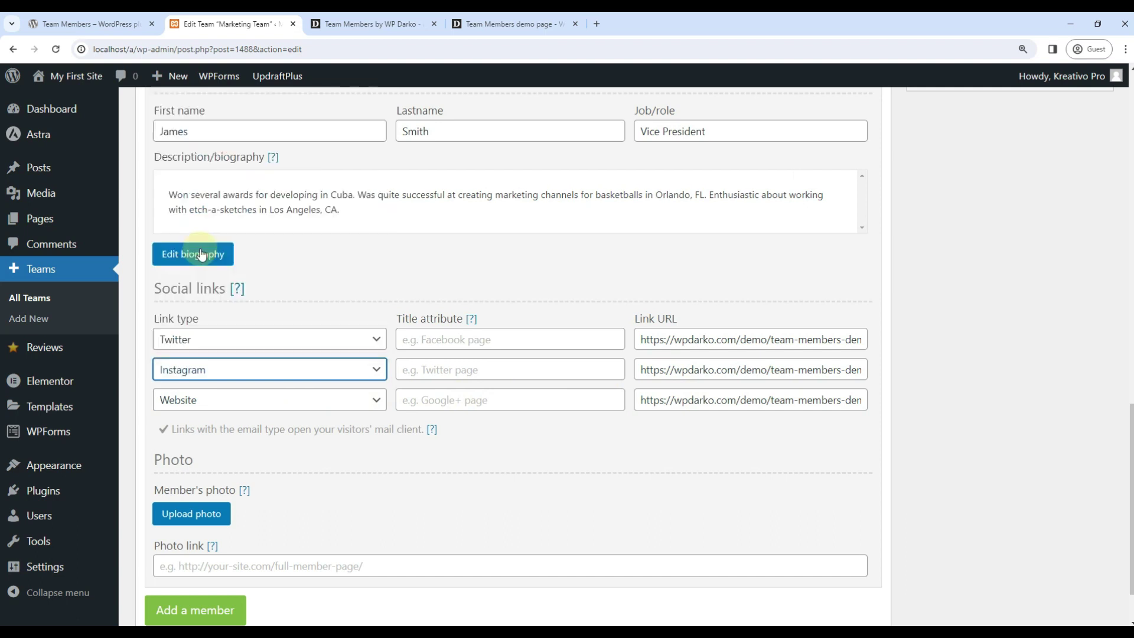
left_click(204, 338)
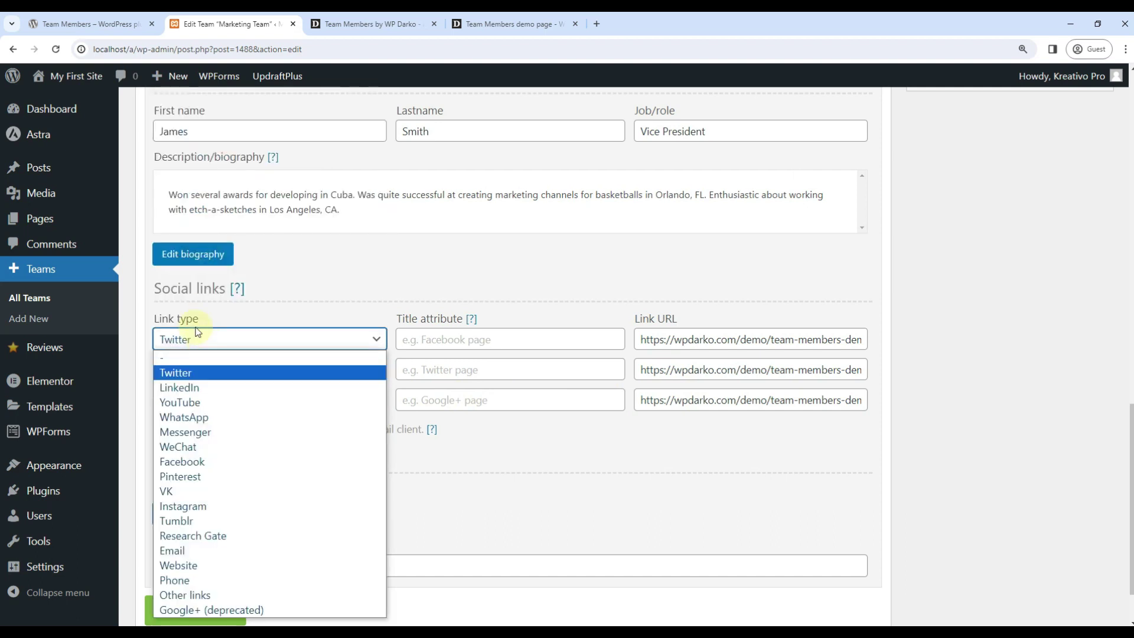
left_click(202, 420)
Upload 2.png and use it as the second member's photo
left_click(195, 512)
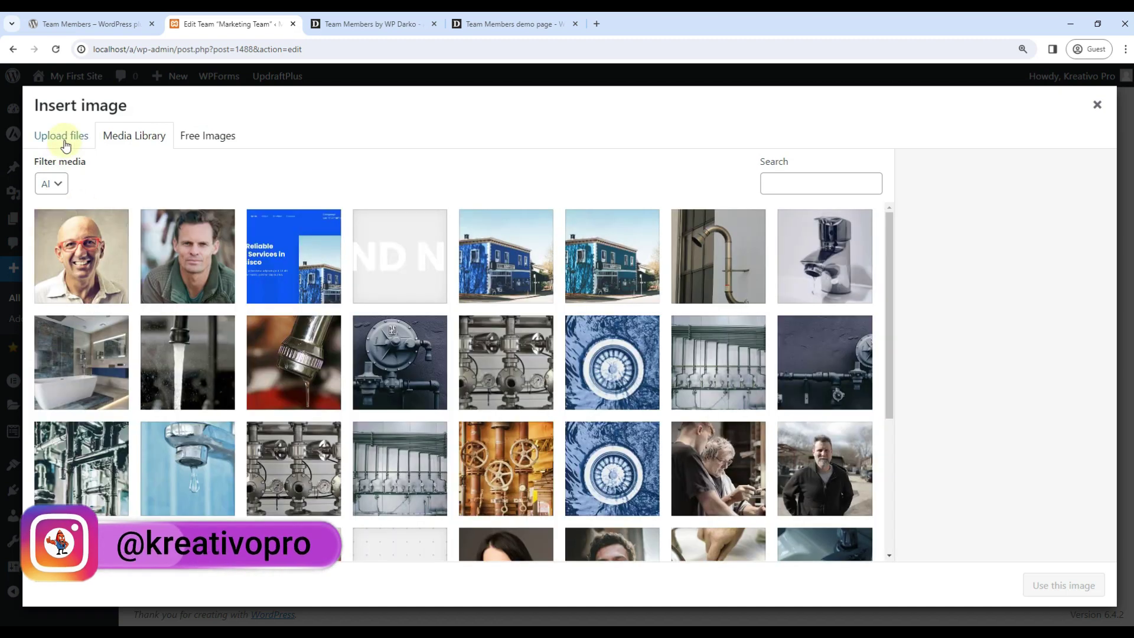
left_click(62, 137)
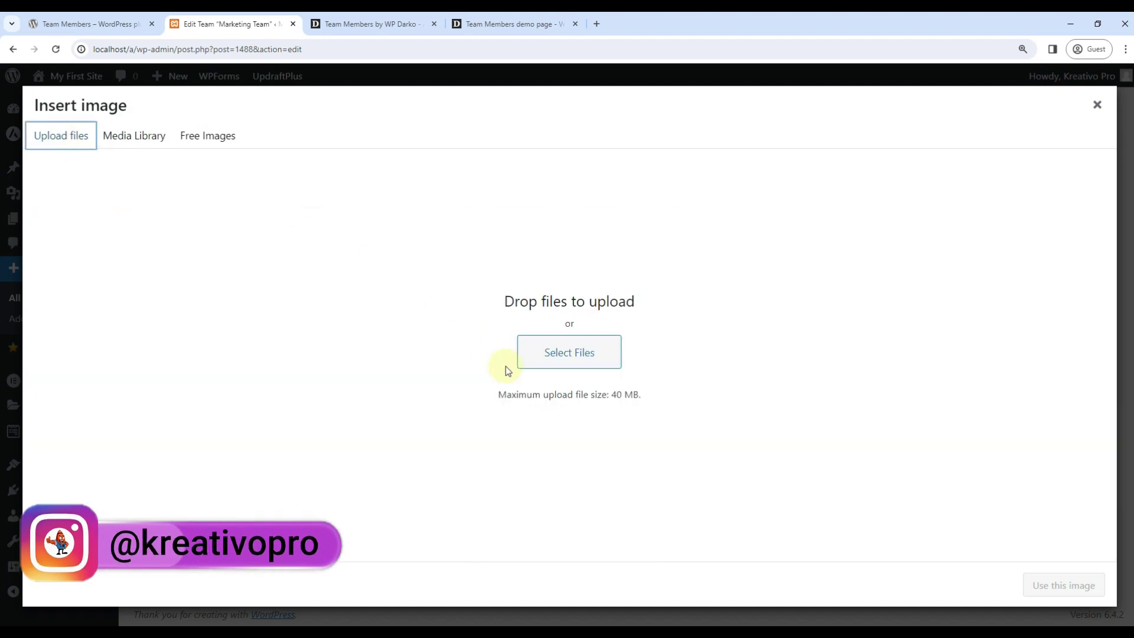
left_click(581, 353)
double_click(533, 243)
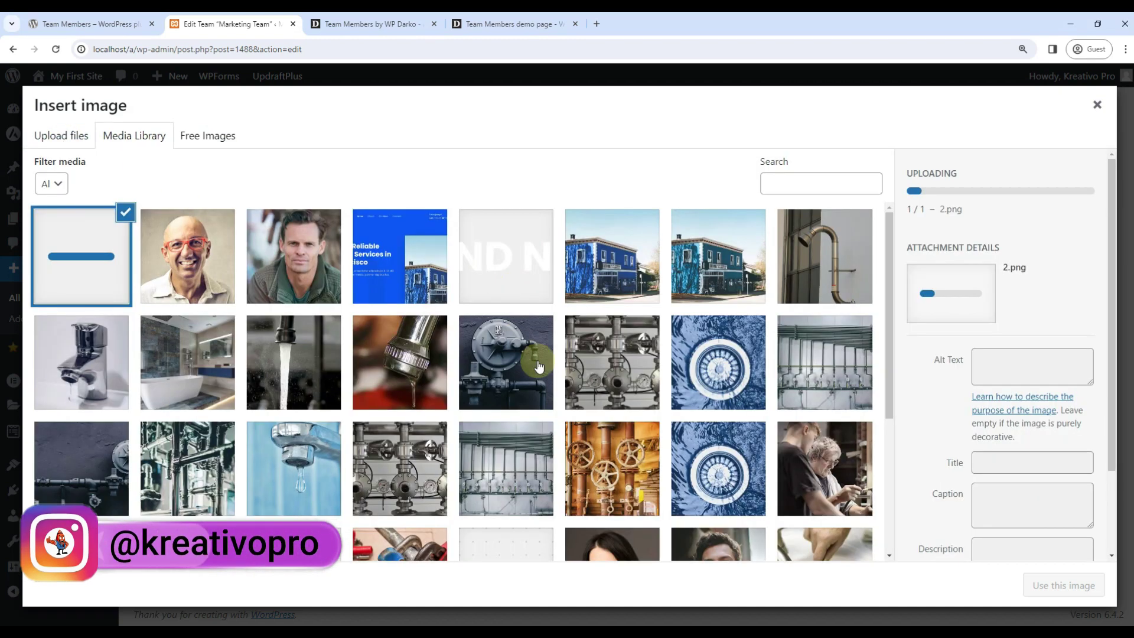
left_click(1084, 588)
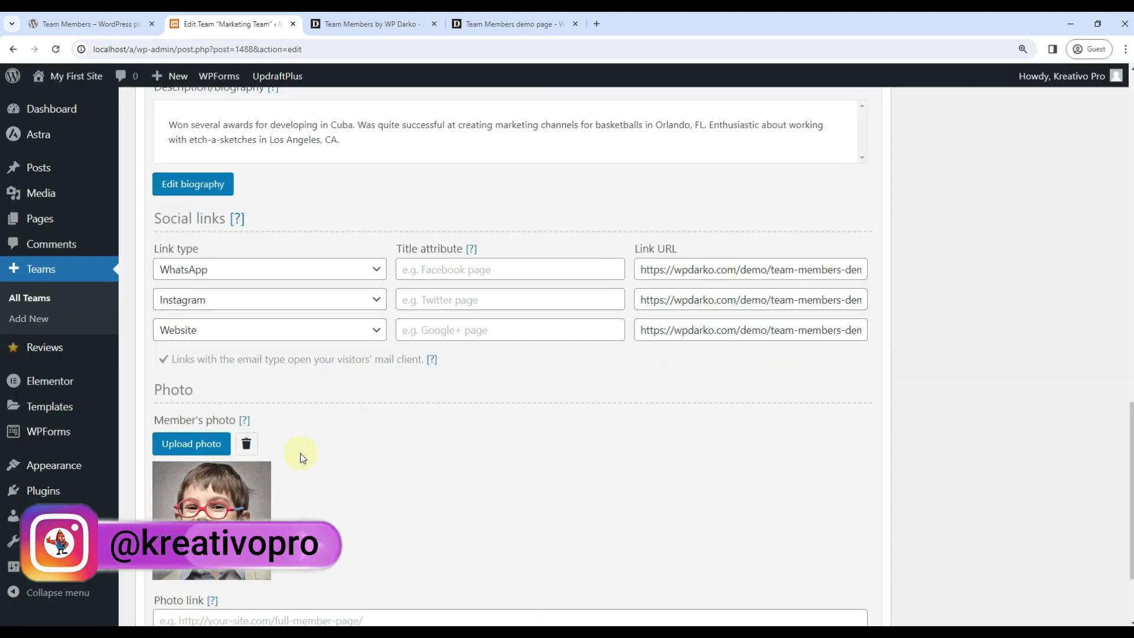
scroll(323, 438, "down", 2)
scroll(992, 476, "up", 8)
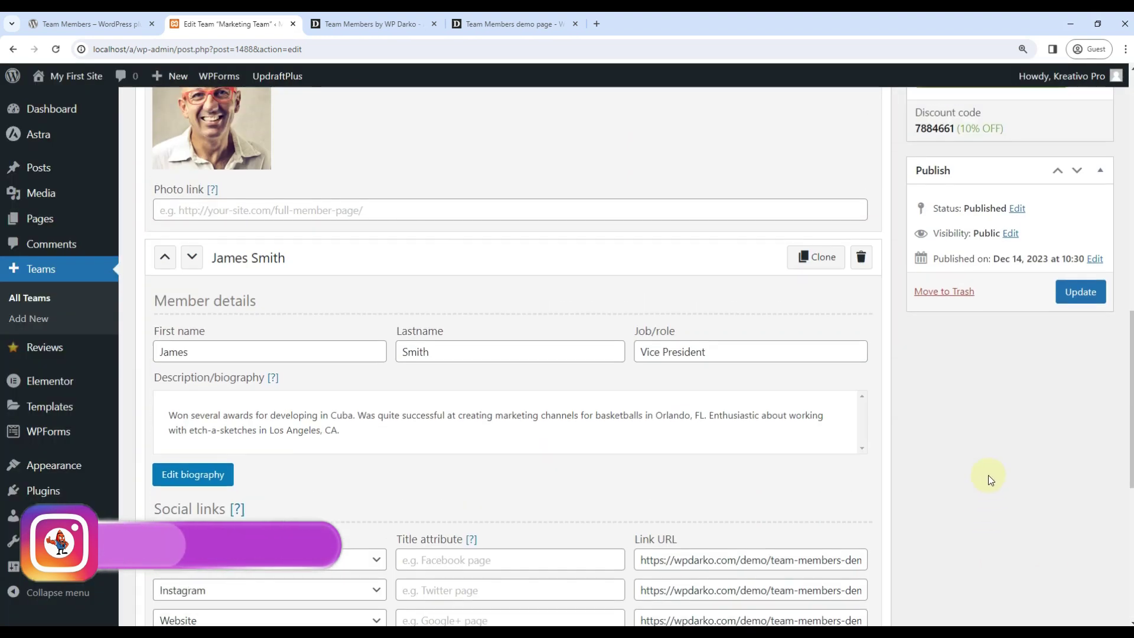
Update the team, then set Members per line to 1 per line and preview it
left_click(1067, 412)
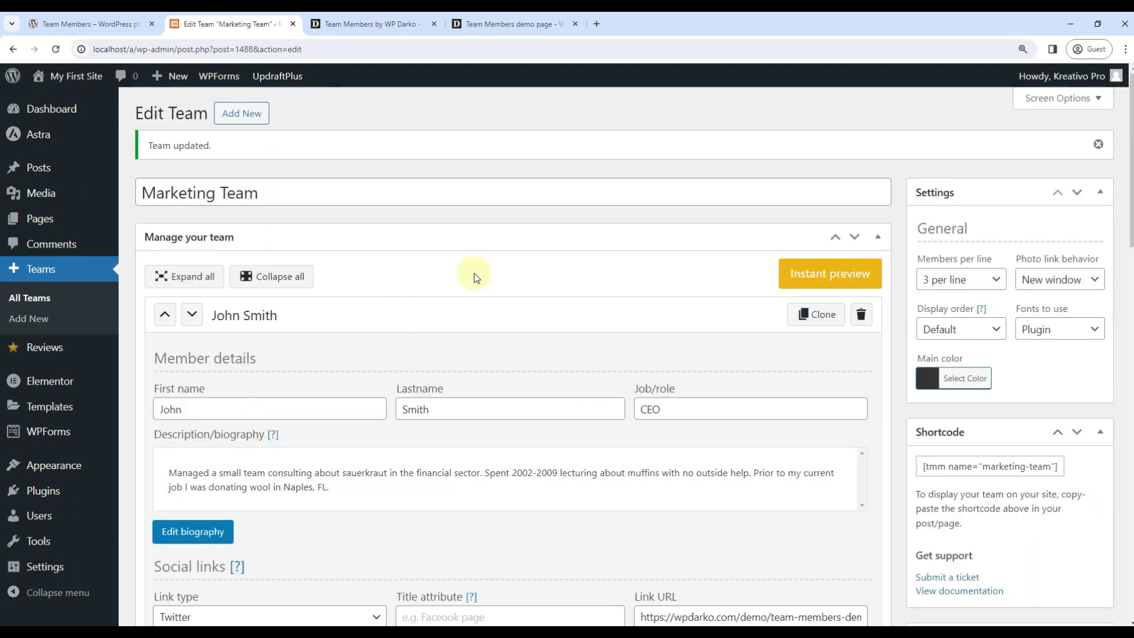
left_click(834, 274)
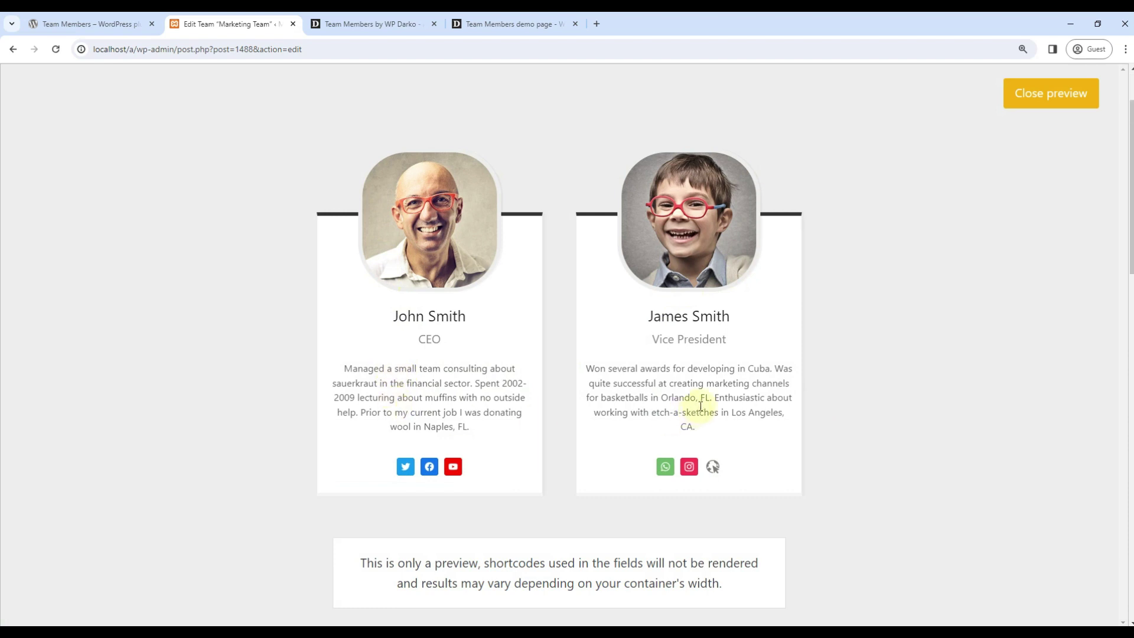
left_click(1037, 101)
left_click(943, 282)
left_click(950, 298)
left_click(824, 274)
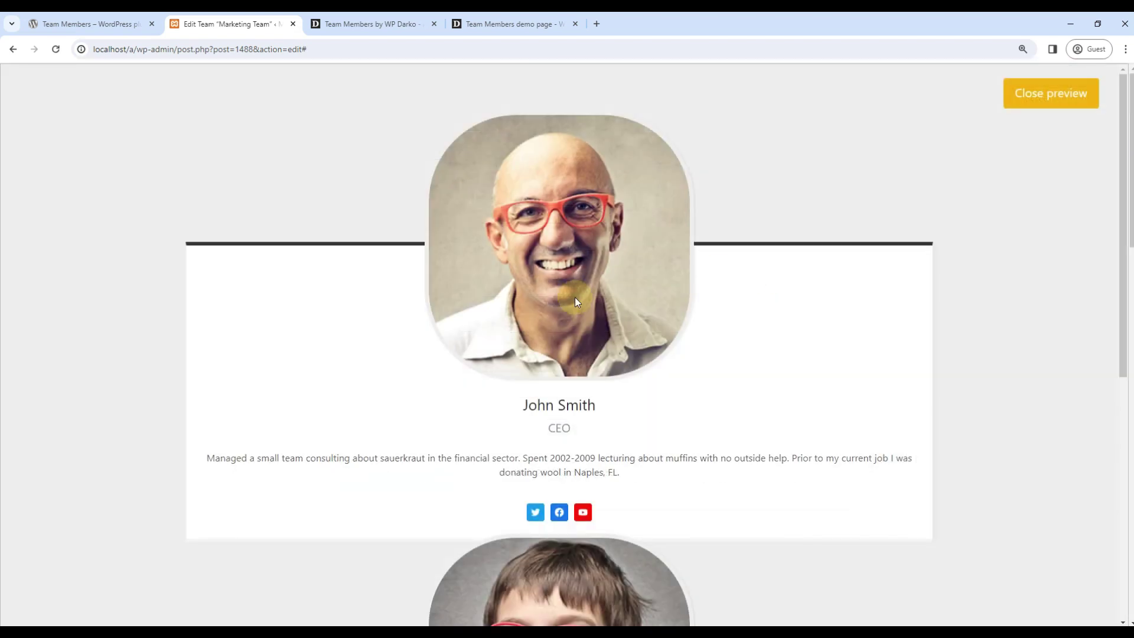
Close the preview and set Members per line to 3, after briefly trying 2
scroll(515, 303, "down", 1)
scroll(515, 303, "down", 2)
scroll(516, 303, "up", 3)
left_click(1056, 94)
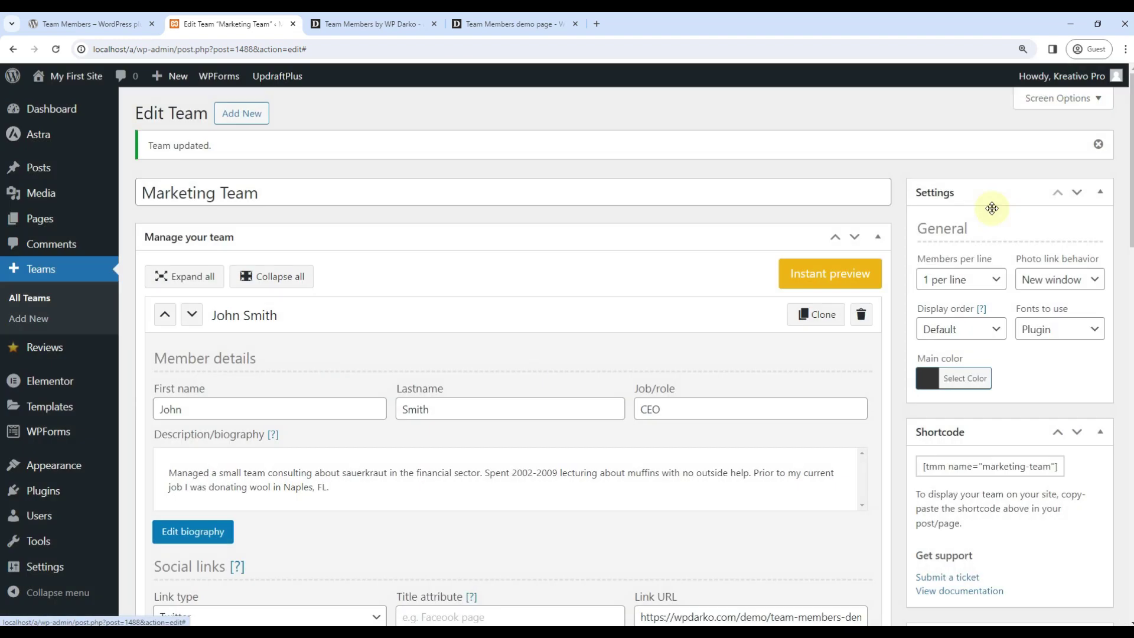
left_click(973, 282)
left_click(944, 313)
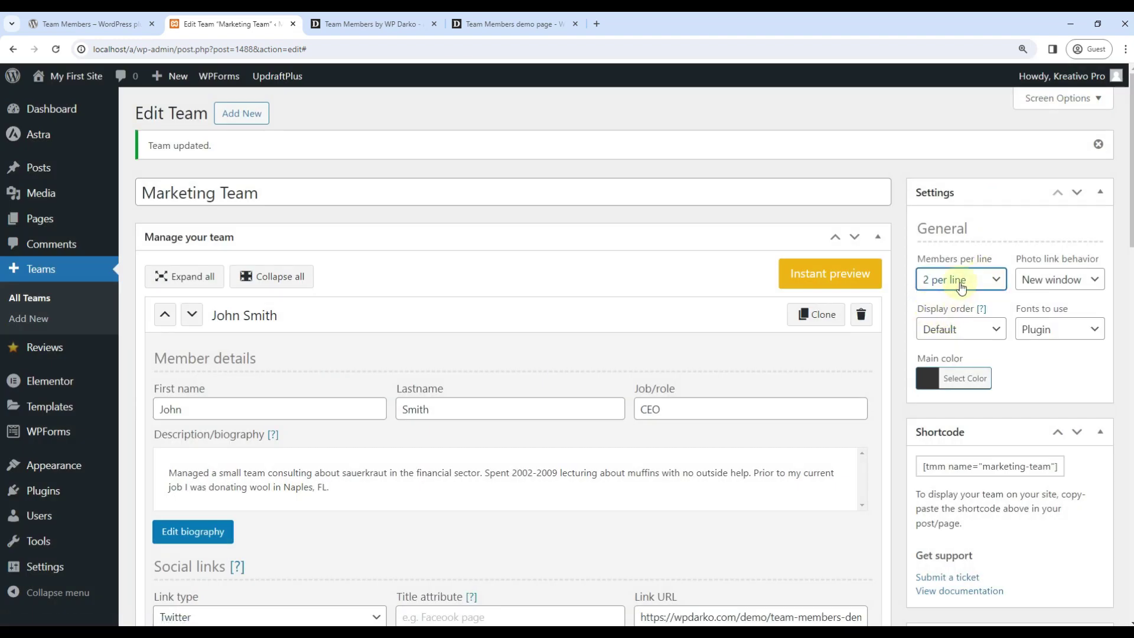
left_click(933, 281)
left_click(928, 332)
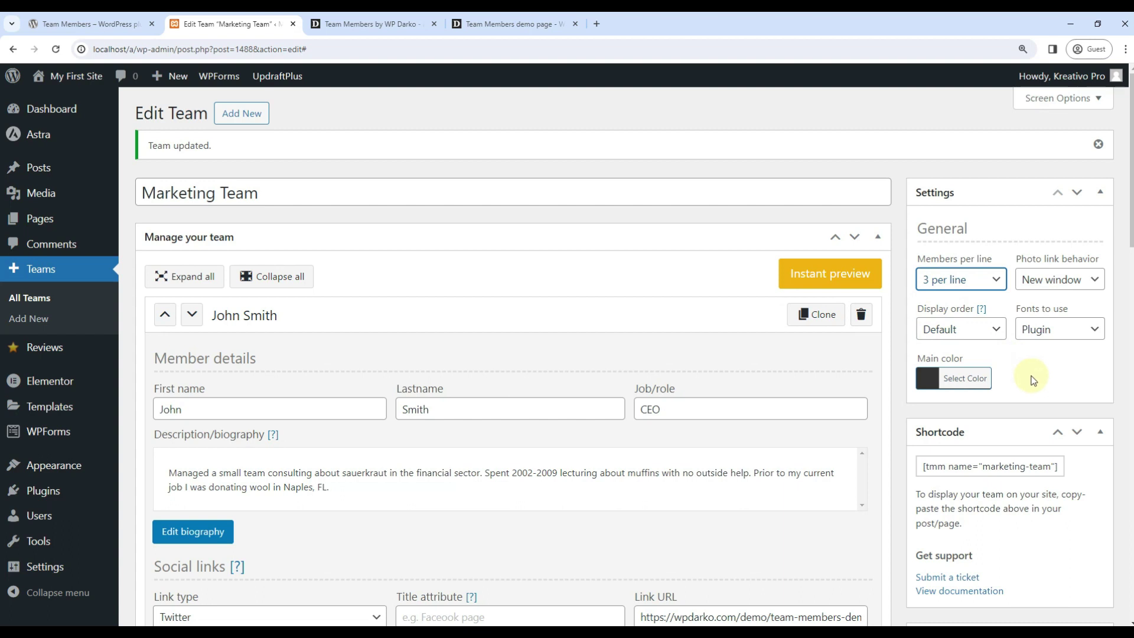
Preview the team in Random display order, then revert the order to Default
left_click(960, 329)
left_click(941, 362)
left_click(819, 275)
left_click(1019, 99)
left_click(829, 273)
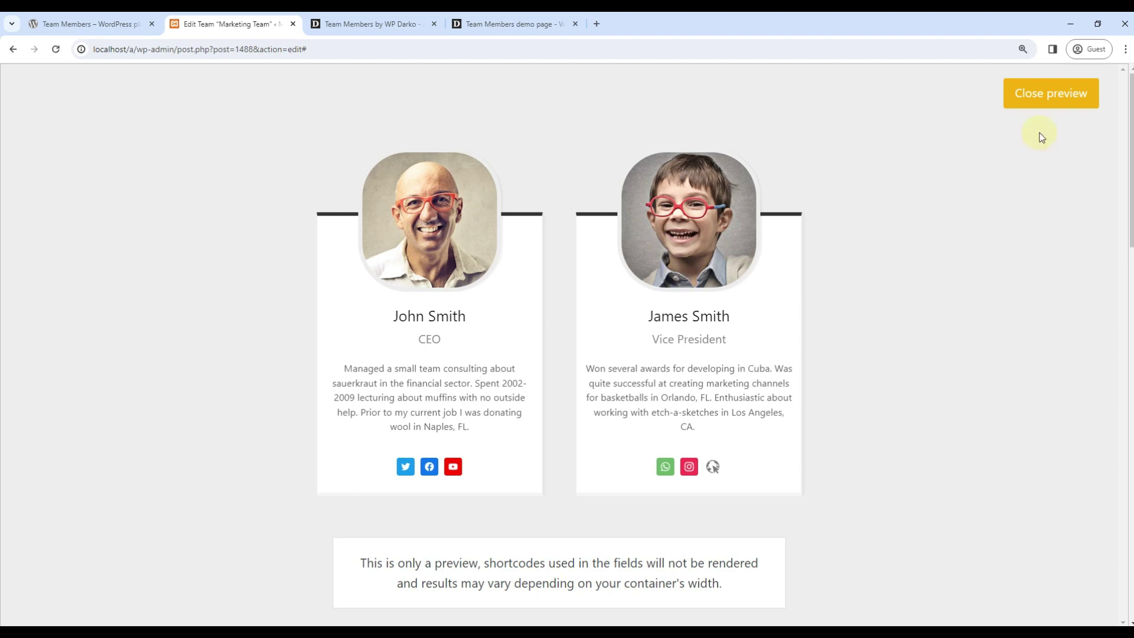
left_click(1039, 96)
left_click(945, 329)
left_click(935, 347)
Preview a red main colour, then change the main colour to black
left_click(927, 378)
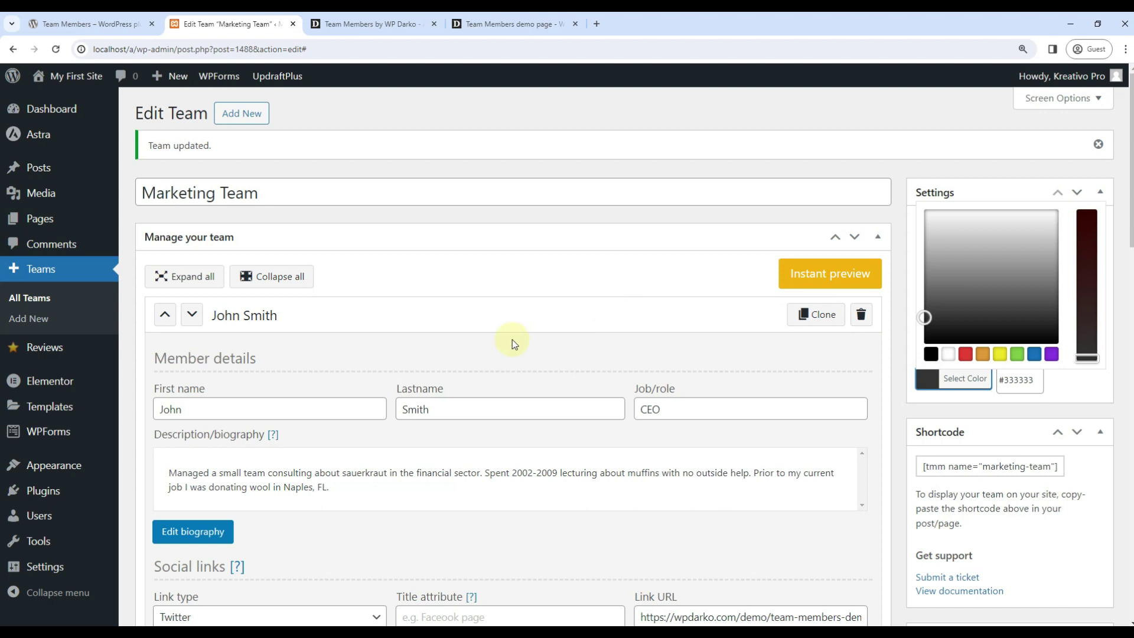
left_click(964, 354)
left_click(731, 142)
left_click(832, 274)
left_click(1028, 98)
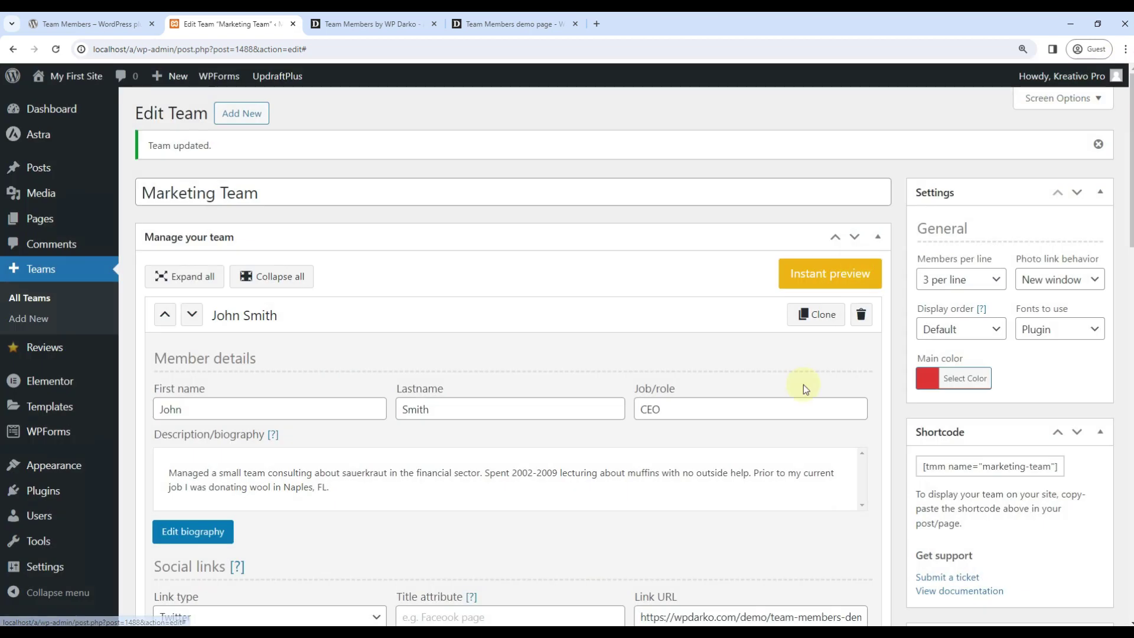
left_click(923, 385)
left_click(933, 359)
left_click(803, 186)
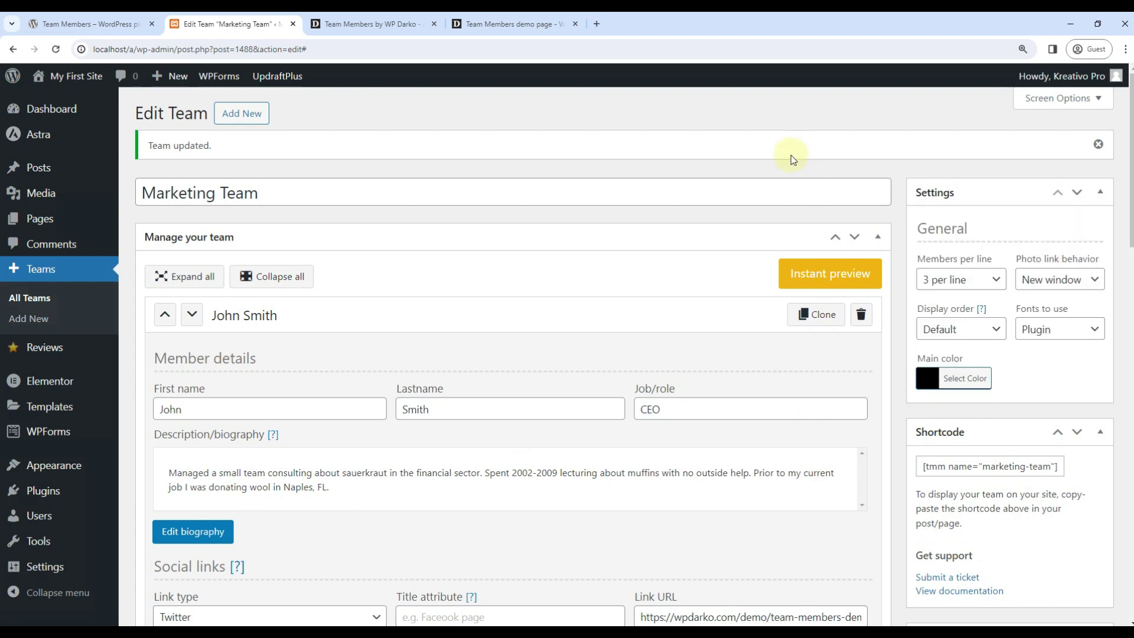
Clone the second member and move the first member below it
scroll(856, 359, "down", 10)
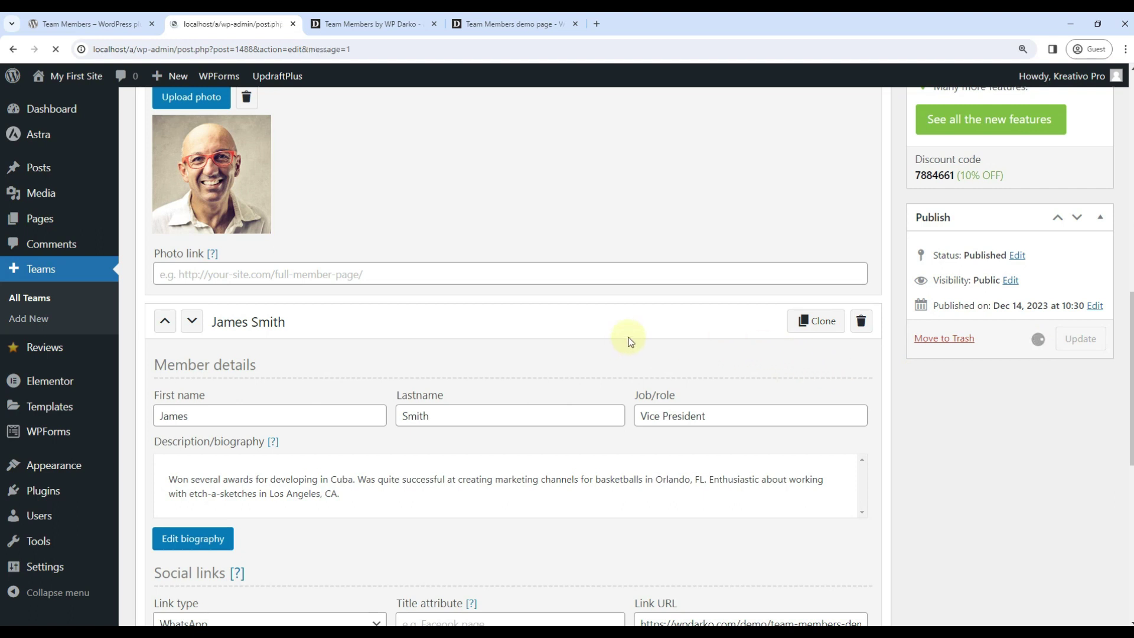
scroll(535, 320, "down", 15)
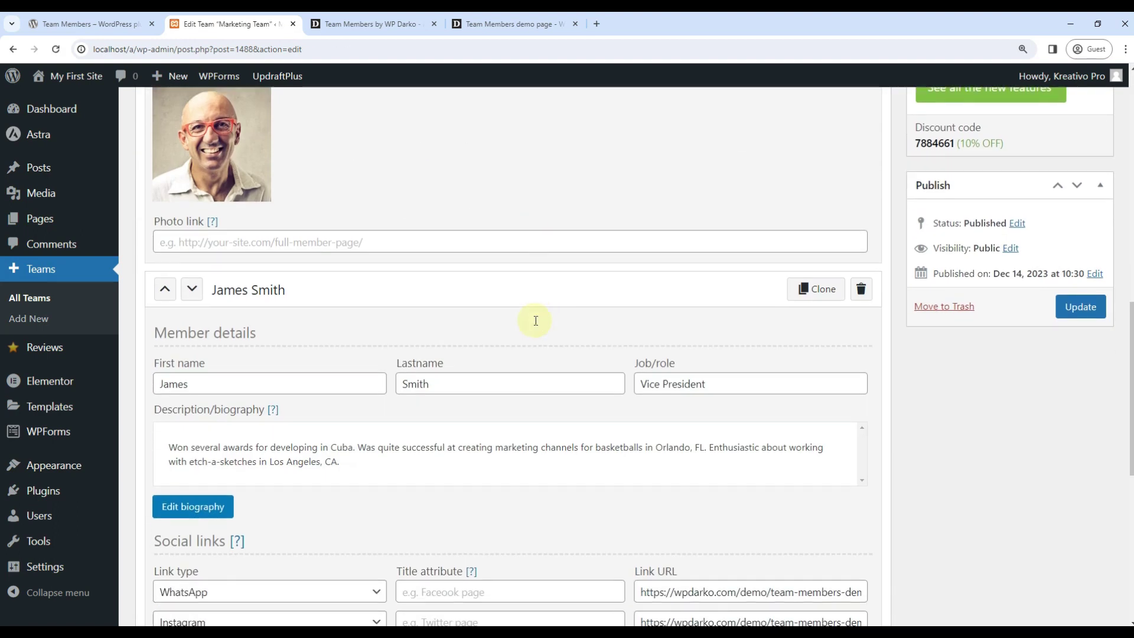
scroll(535, 321, "down", 2)
scroll(582, 336, "up", 1)
left_click(810, 203)
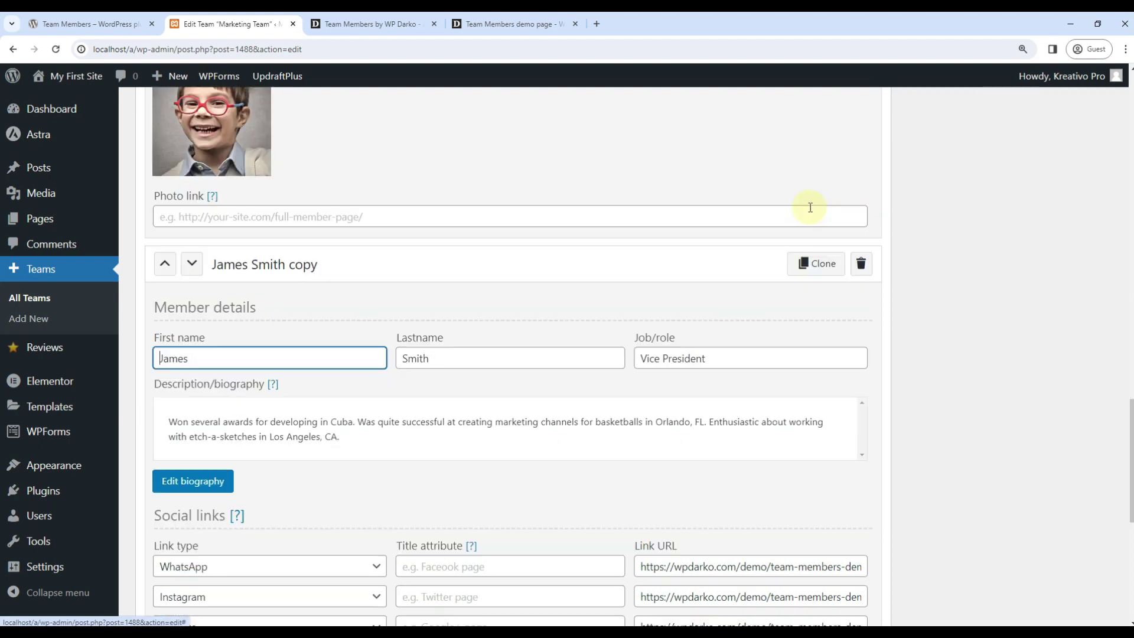
scroll(523, 324, "down", 7)
scroll(366, 421, "up", 7)
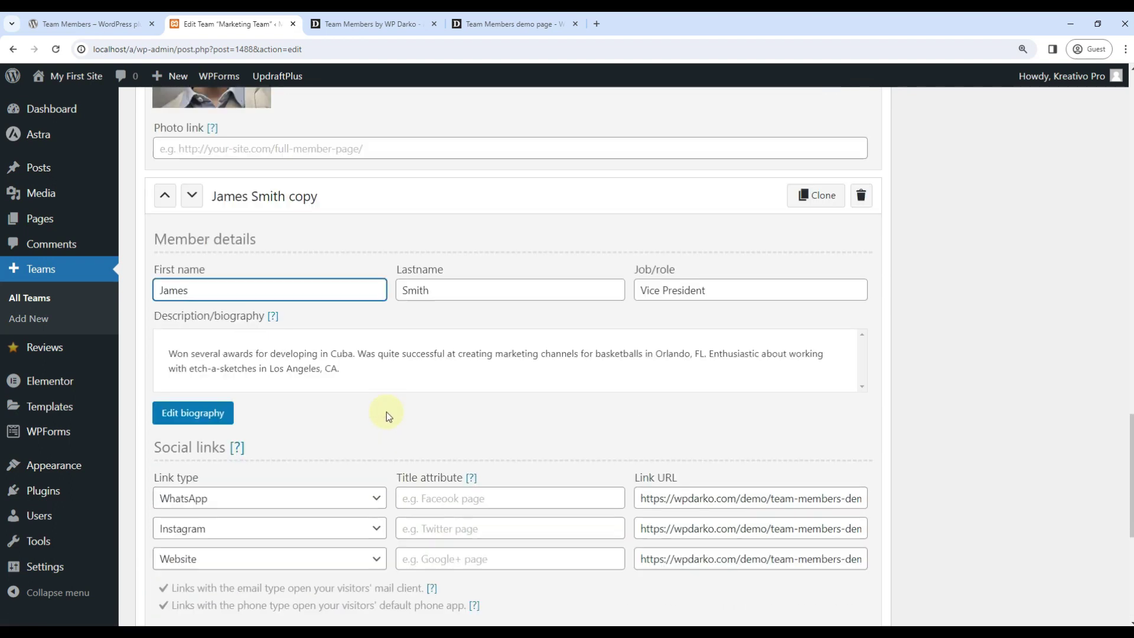
scroll(221, 321, "up", 20)
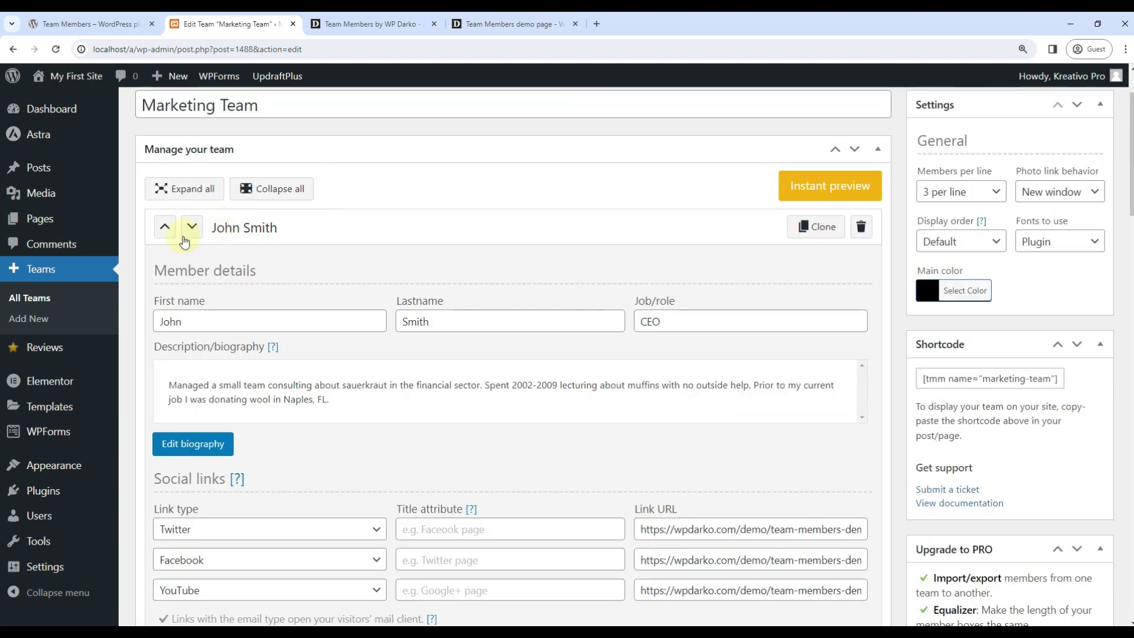
left_click(187, 235)
Replace the clone's first name with a new one and update the Marketing Team
scroll(251, 314, "down", 6)
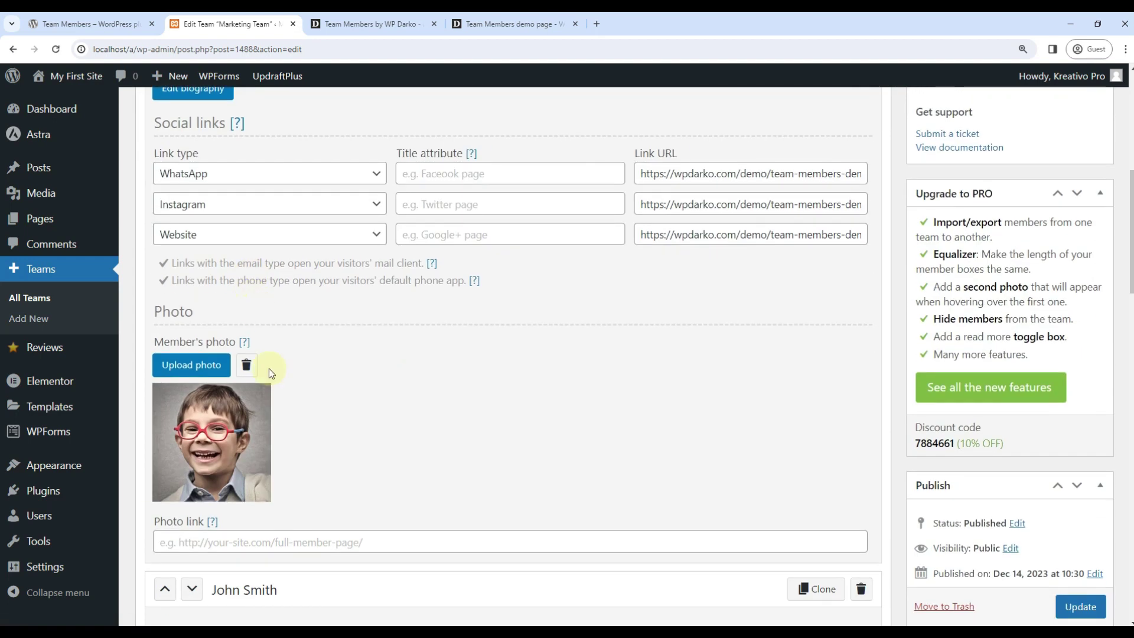
scroll(230, 389, "down", 20)
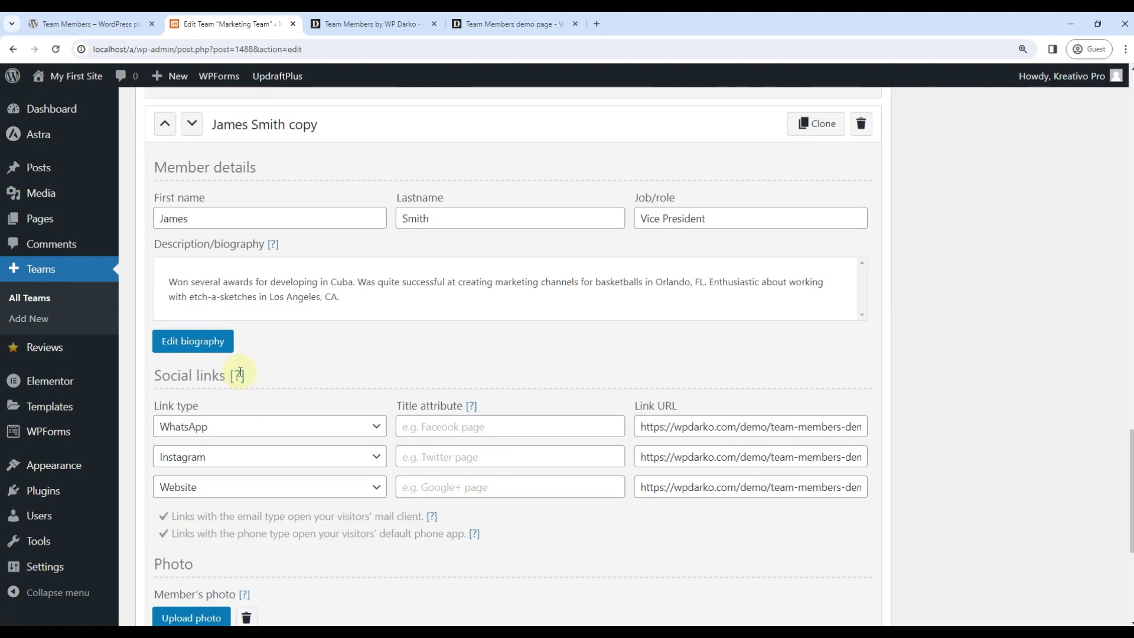
scroll(225, 343, "up", 5)
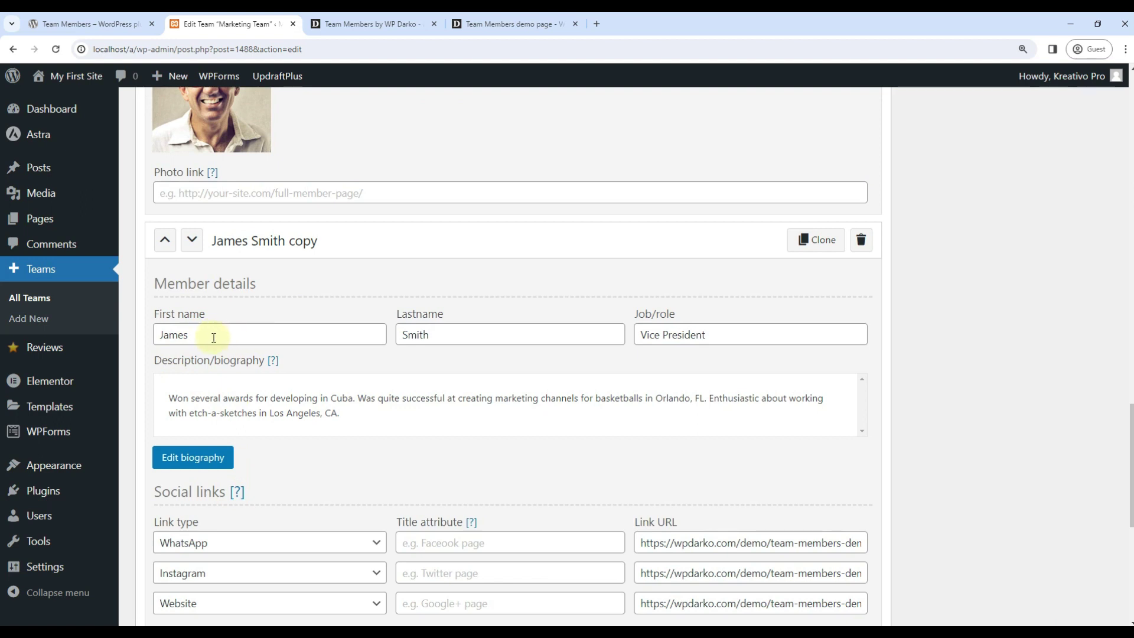
double_click(213, 337)
type("Peter")
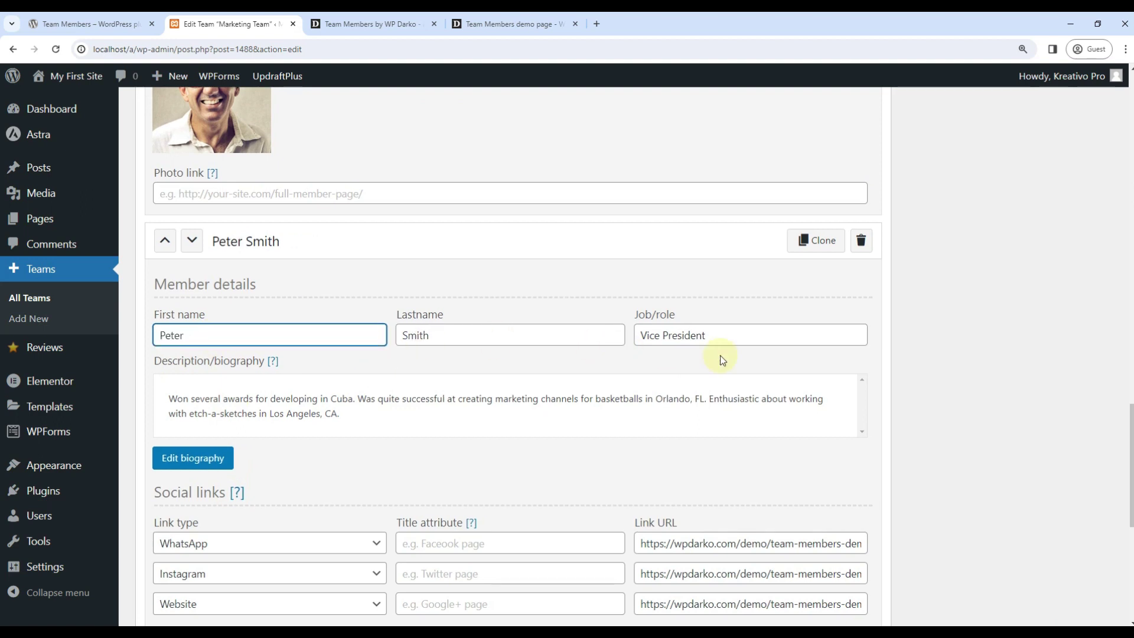
scroll(720, 355, "up", 5)
scroll(933, 401, "up", 5)
left_click(1079, 488)
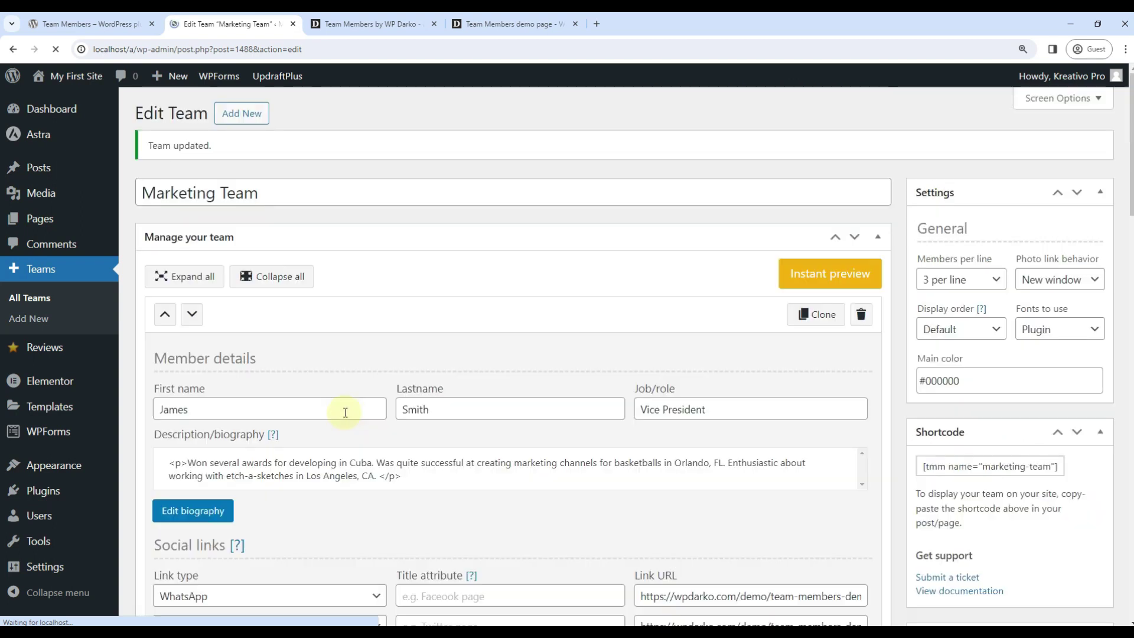
Copy the marketing-team shortcode and start a new page in another tab
scroll(1063, 416, "down", 1)
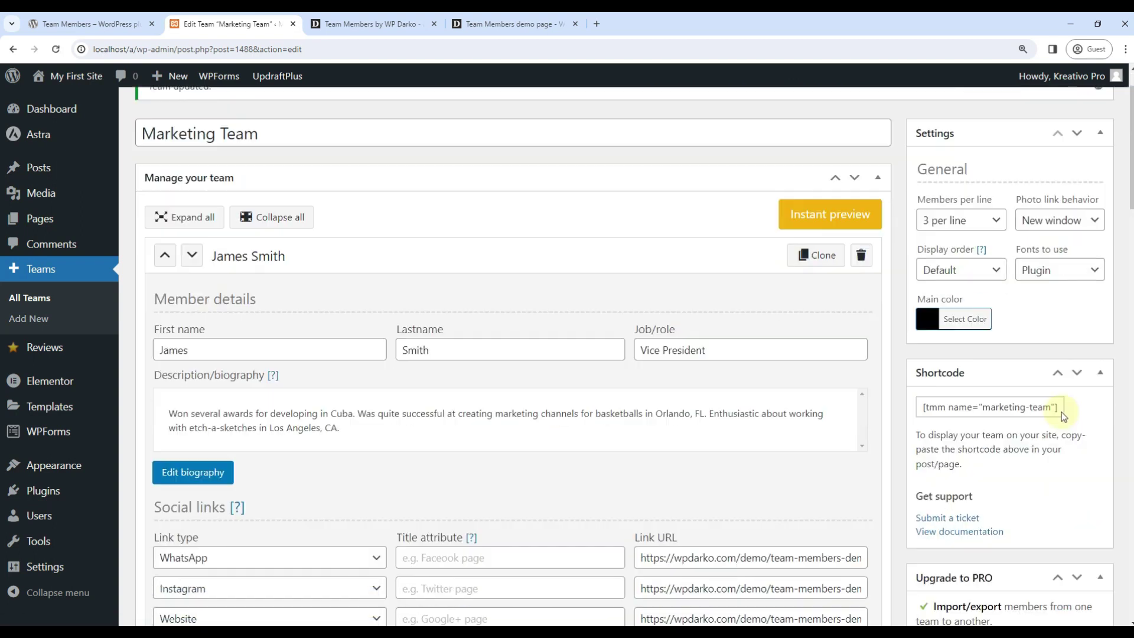
left_click_drag(1042, 409, 929, 407)
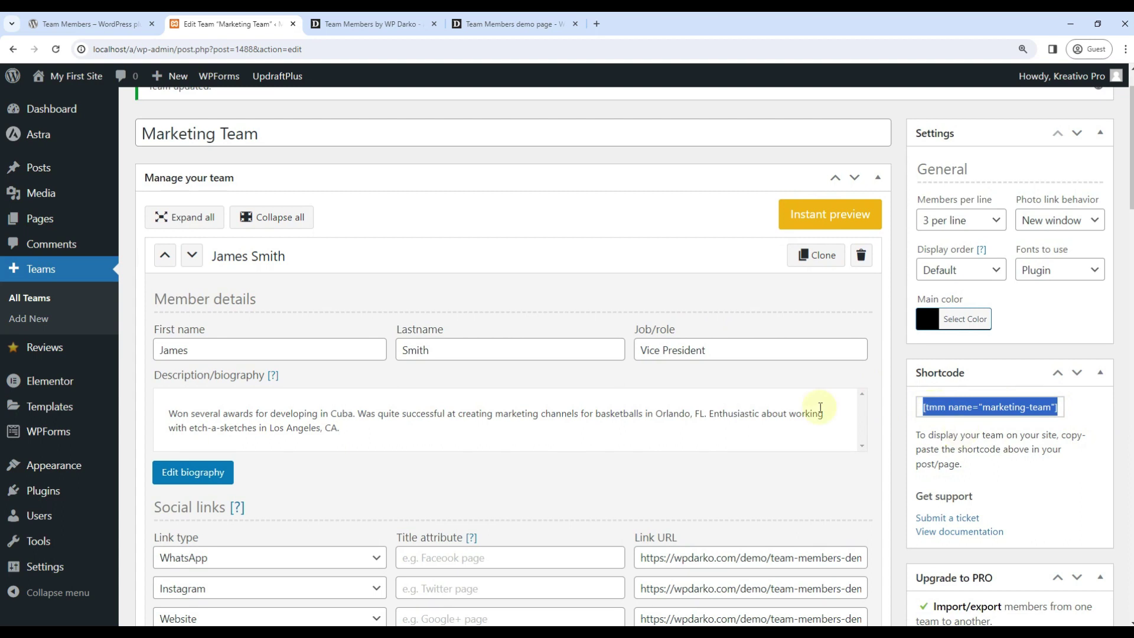
mouse_move(39, 218)
middle_click(163, 243)
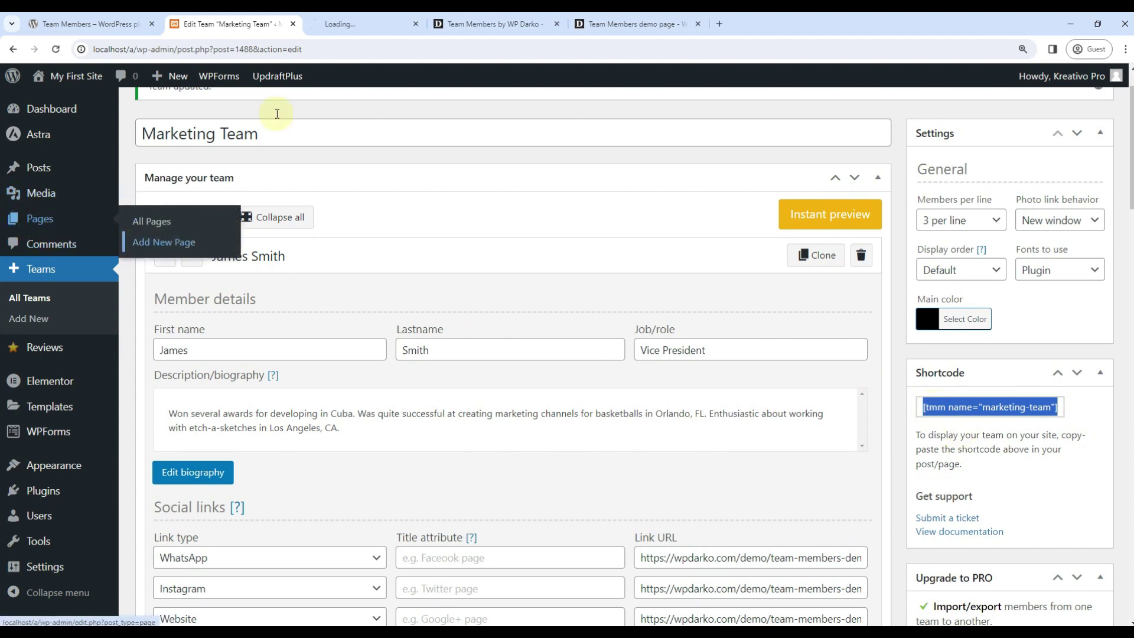
left_click(347, 18)
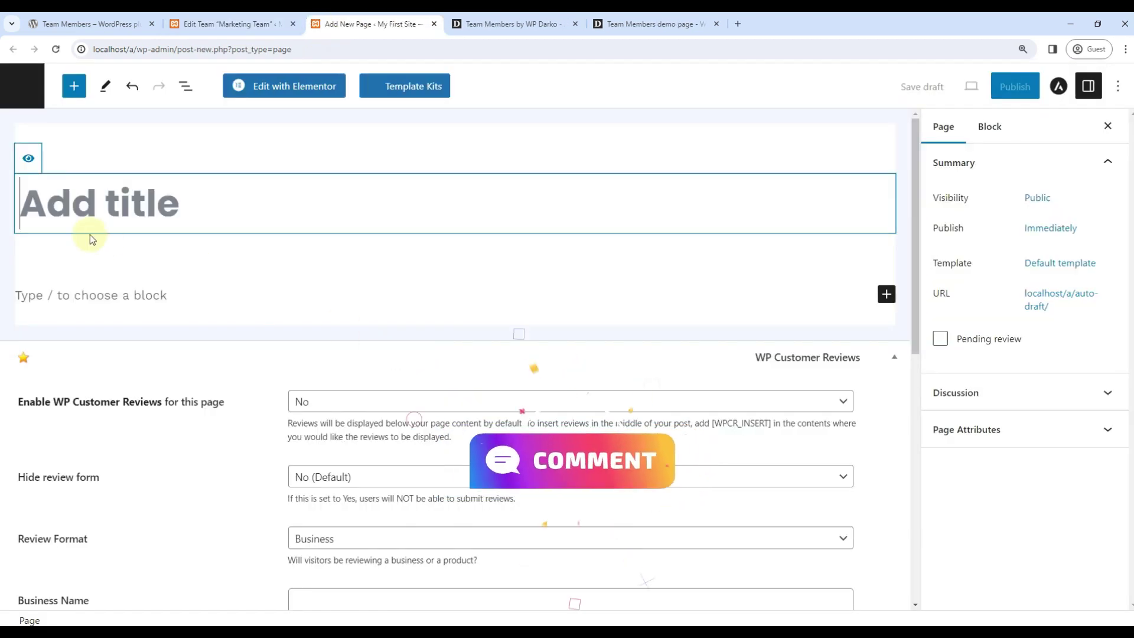
Title the page 'Teams', paste [tmm name="marketing-team"] into a Shortcode block, and publish it
type("Teams")
left_click(73, 86)
type("short")
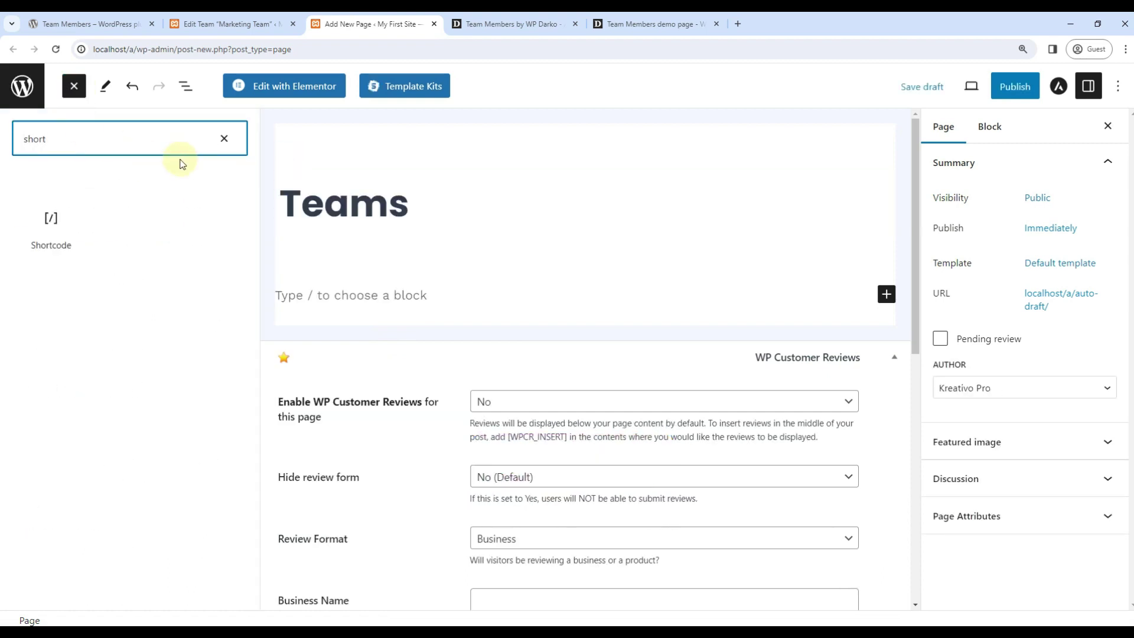
left_click(58, 219)
left_click(367, 336)
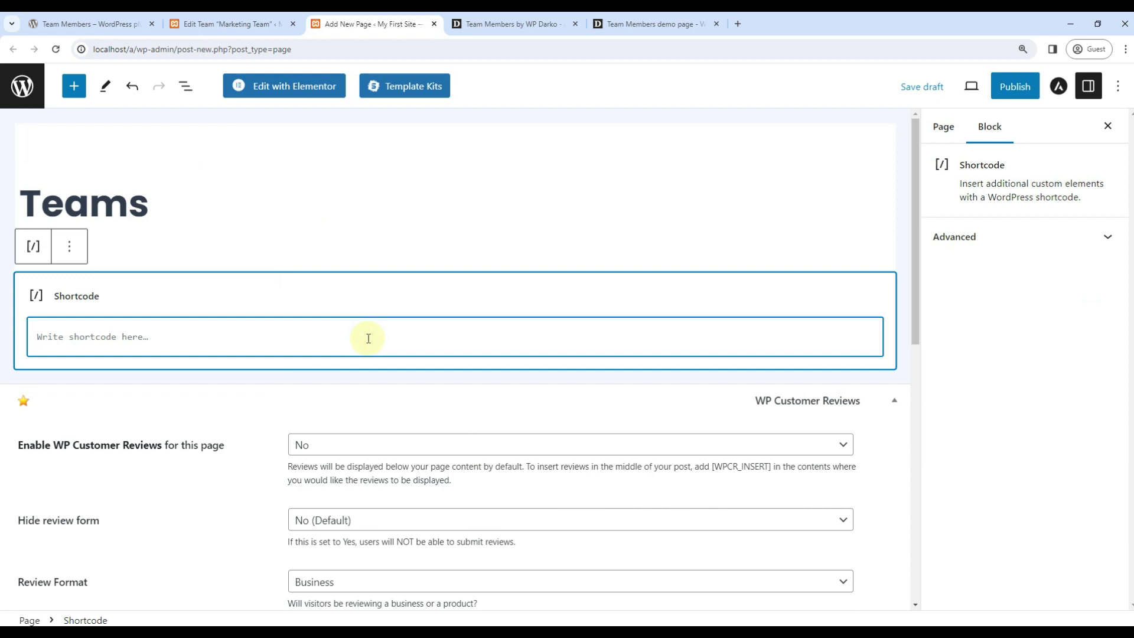
type("[tmm name=\"marketing-team\"]")
left_click(1015, 86)
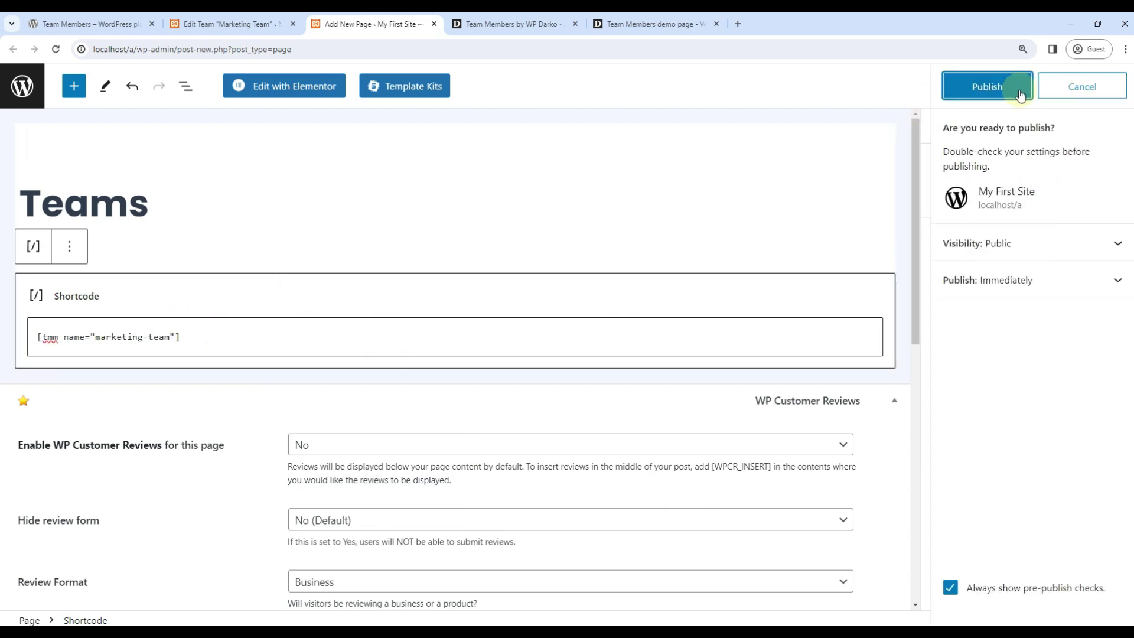
left_click(1013, 88)
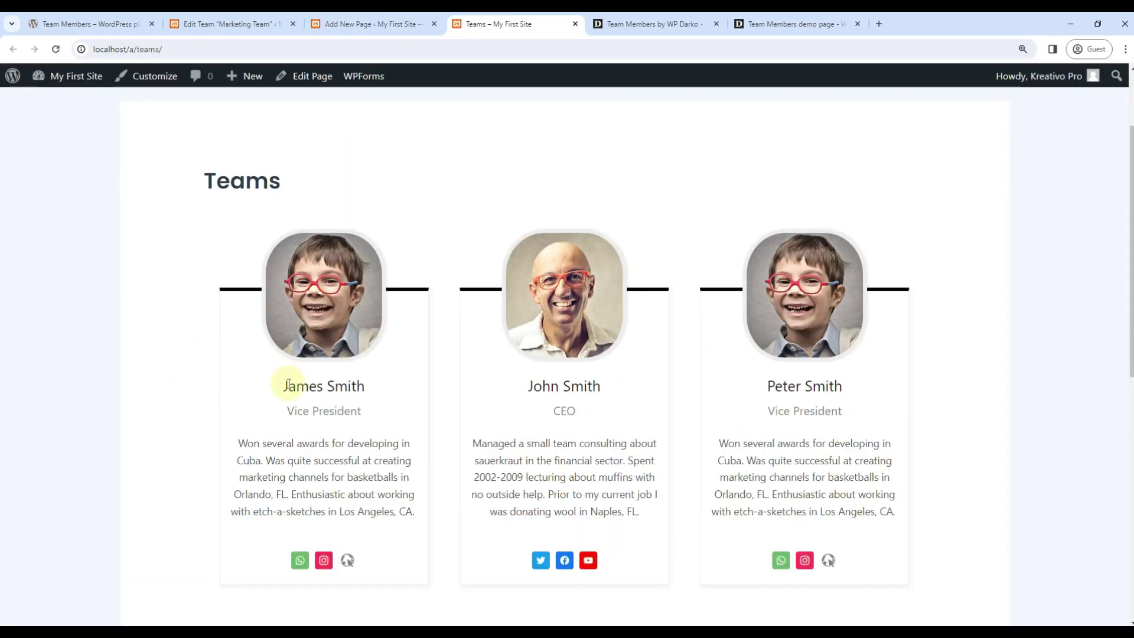
scroll(283, 399, "down", 2)
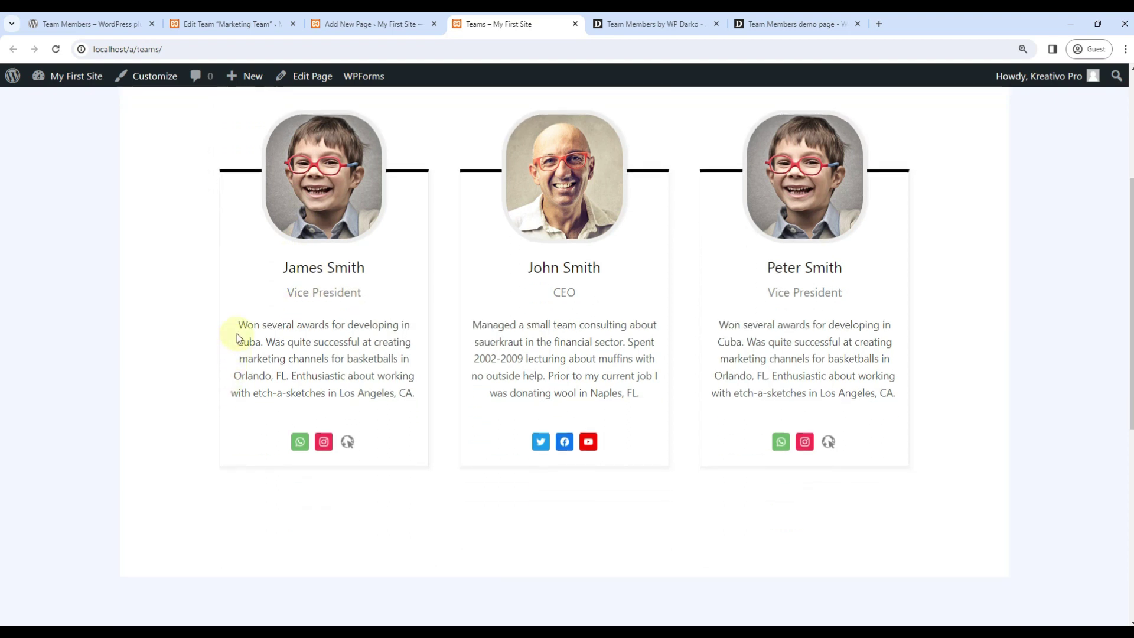
Scroll through the live Teams page's three member cards, then return to the Team Members plugin tab
left_click_drag(236, 324, 415, 408)
left_click(372, 391)
scroll(556, 274, "up", 4)
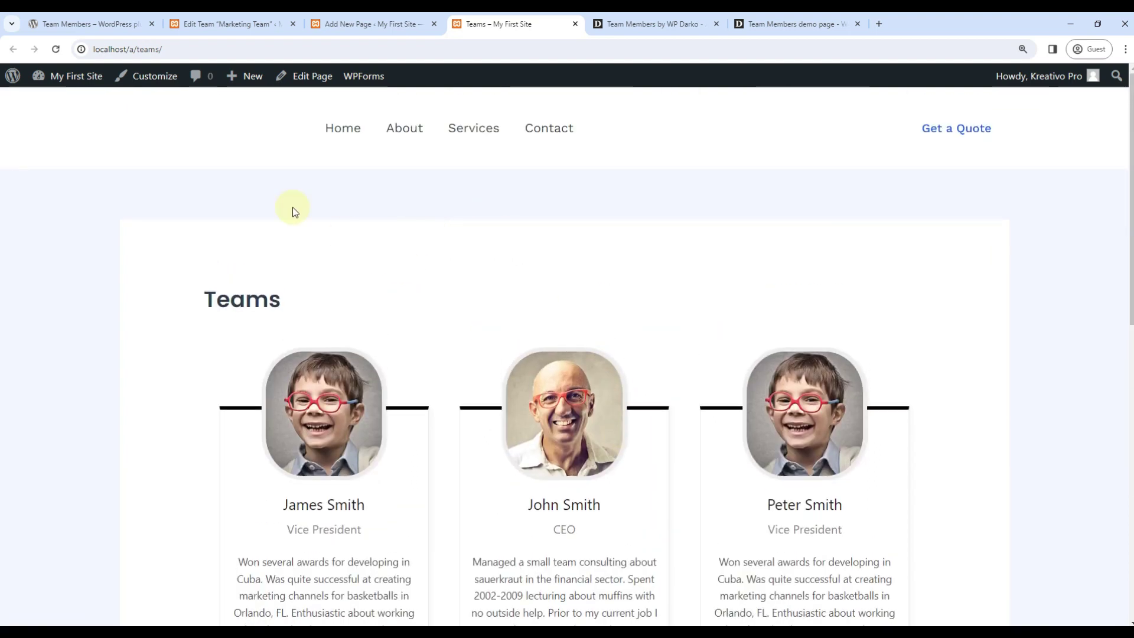
left_click(116, 23)
Review the Pro features list, highlighting 'New picture on hover'
scroll(185, 323, "down", 7)
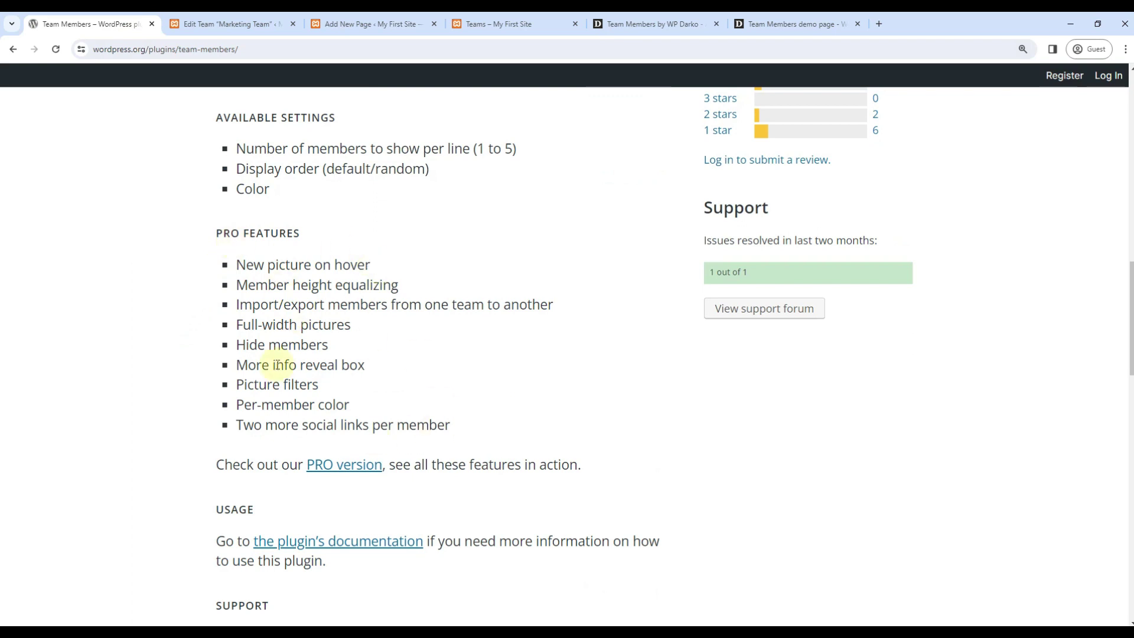
left_click_drag(237, 265, 385, 268)
left_click(445, 240)
Open the WP Darko Pro plugin checkout, then go back to the product page
key("ctrl+5")
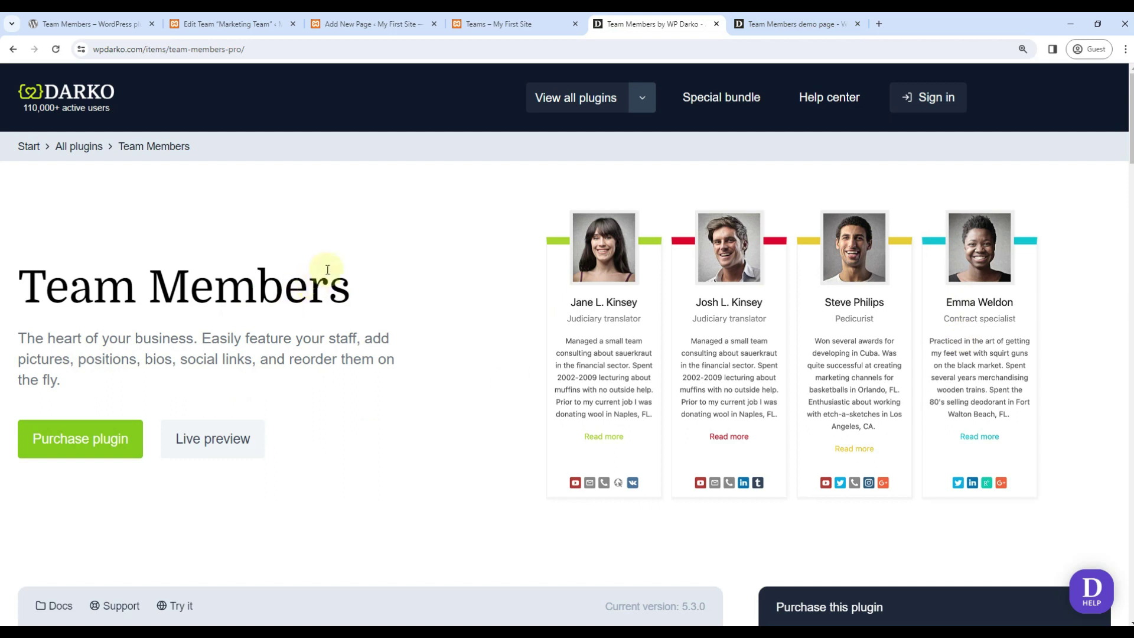
scroll(228, 316, "down", 3)
left_click(51, 265)
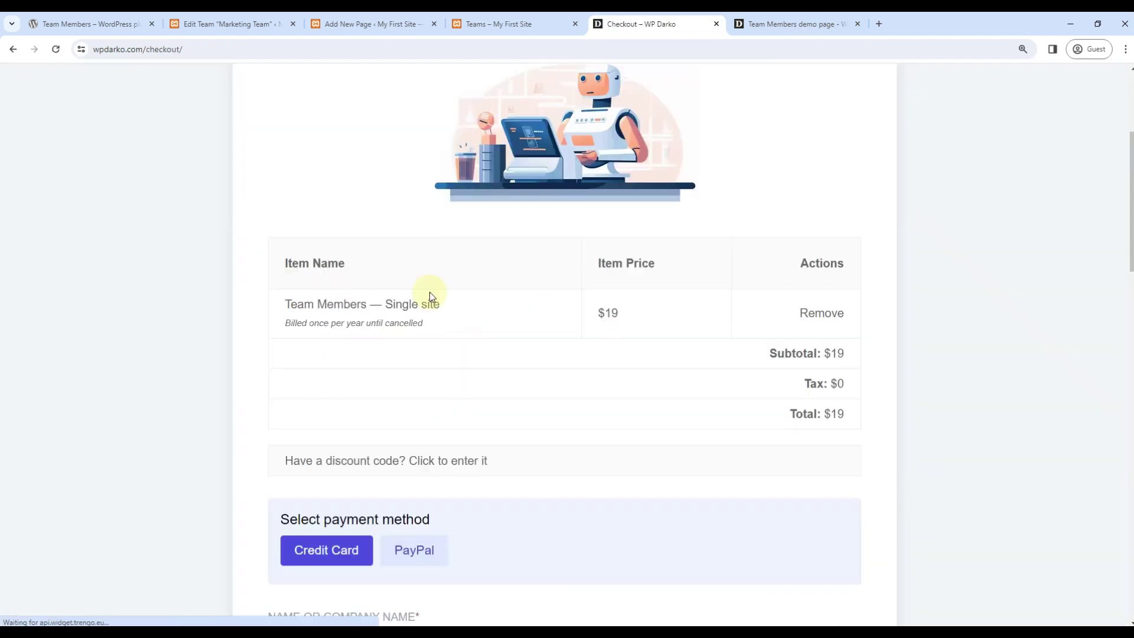
left_click(13, 50)
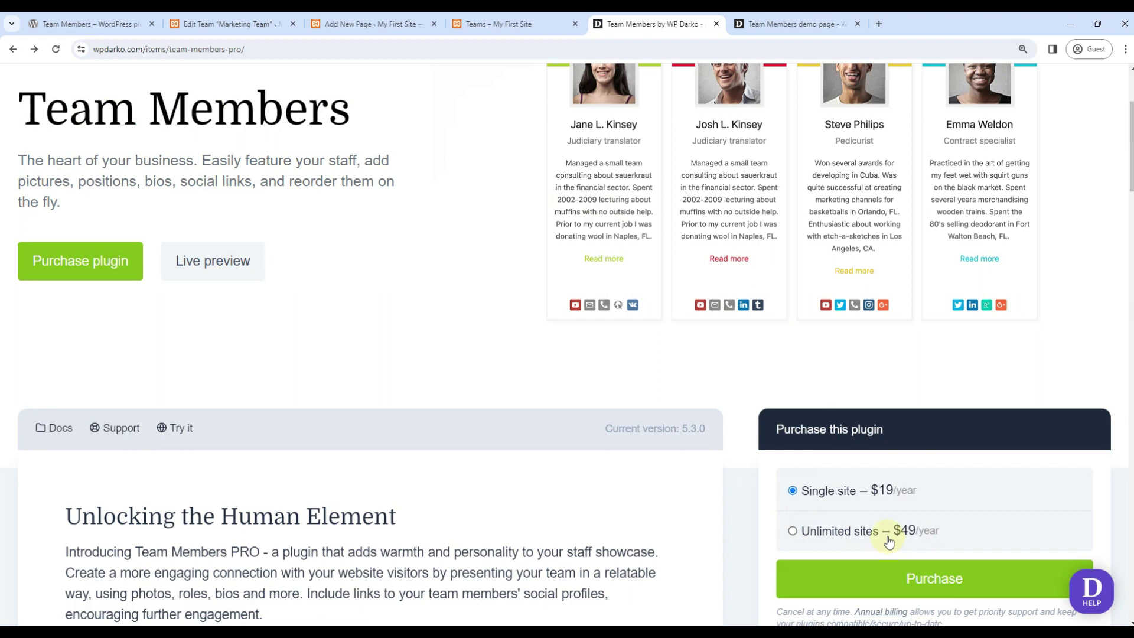
Switch to the Team Members demo page and scroll through the demo team
left_click(791, 24)
scroll(81, 304, "down", 2)
scroll(81, 304, "down", 1)
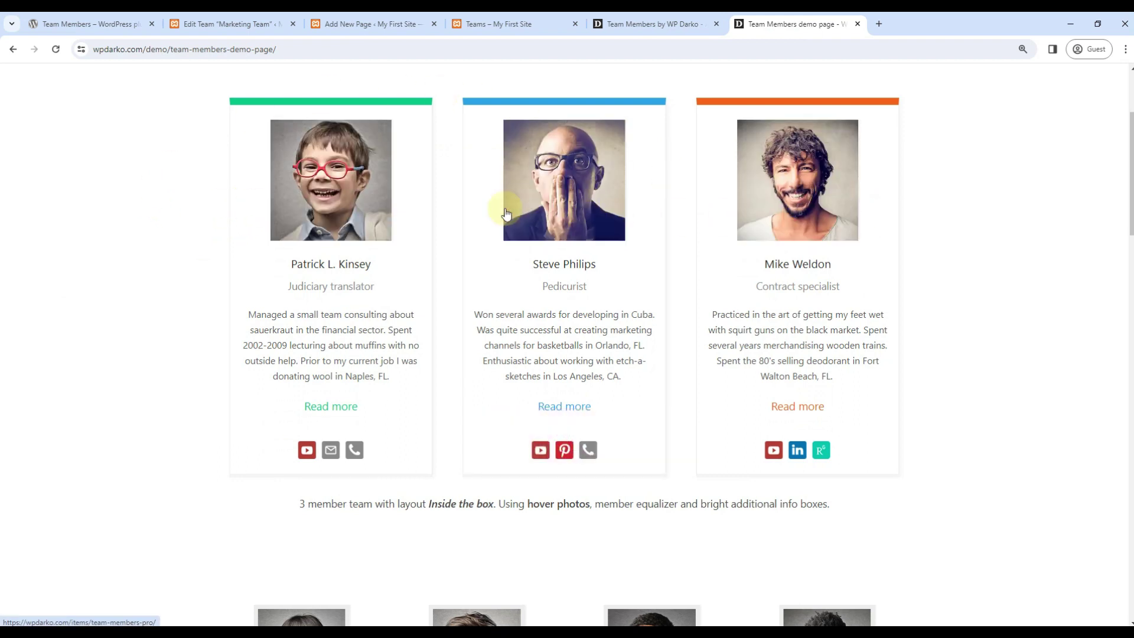
Expand the first demo member's extra info box
scroll(292, 213, "up", 2)
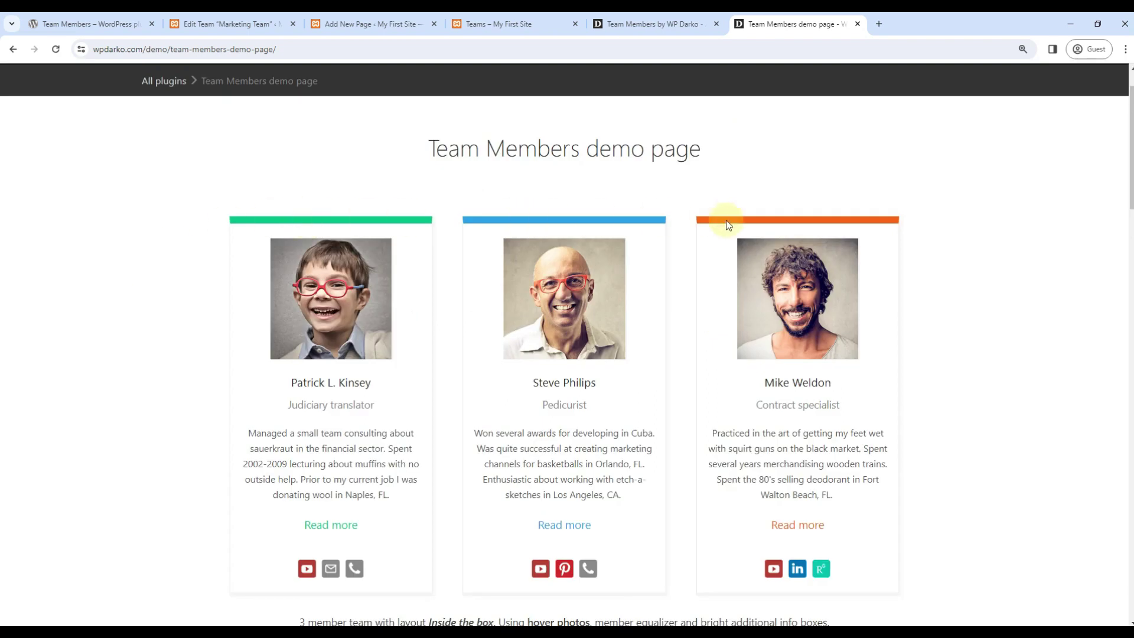
scroll(277, 242, "down", 2)
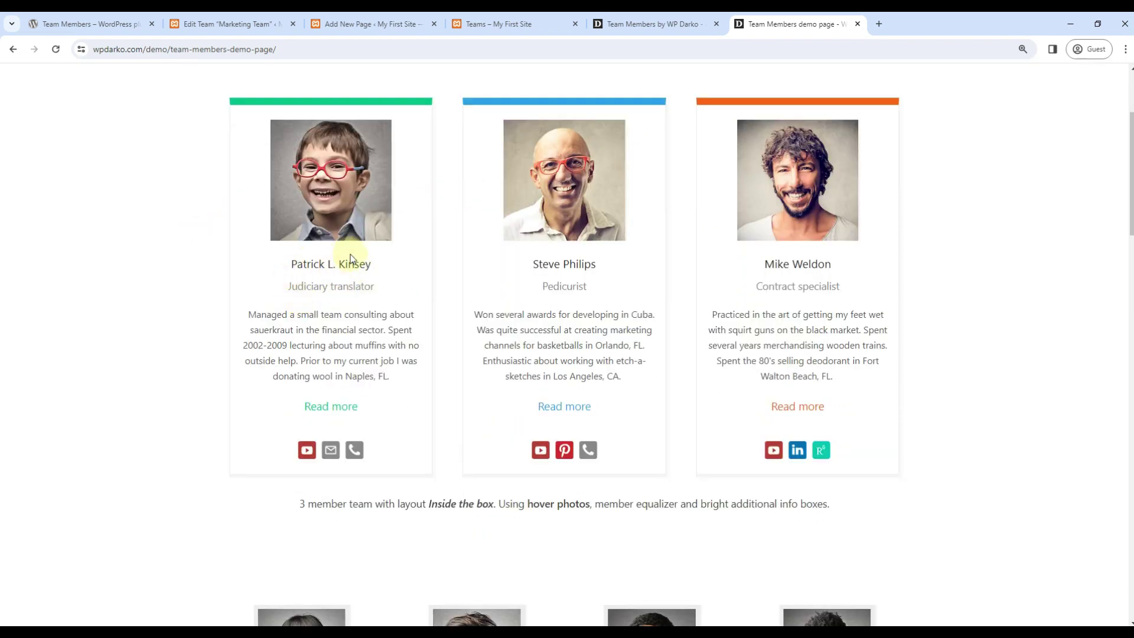
left_click_drag(264, 321, 400, 374)
left_click(172, 343)
scroll(185, 336, "down", 2)
left_click(331, 292)
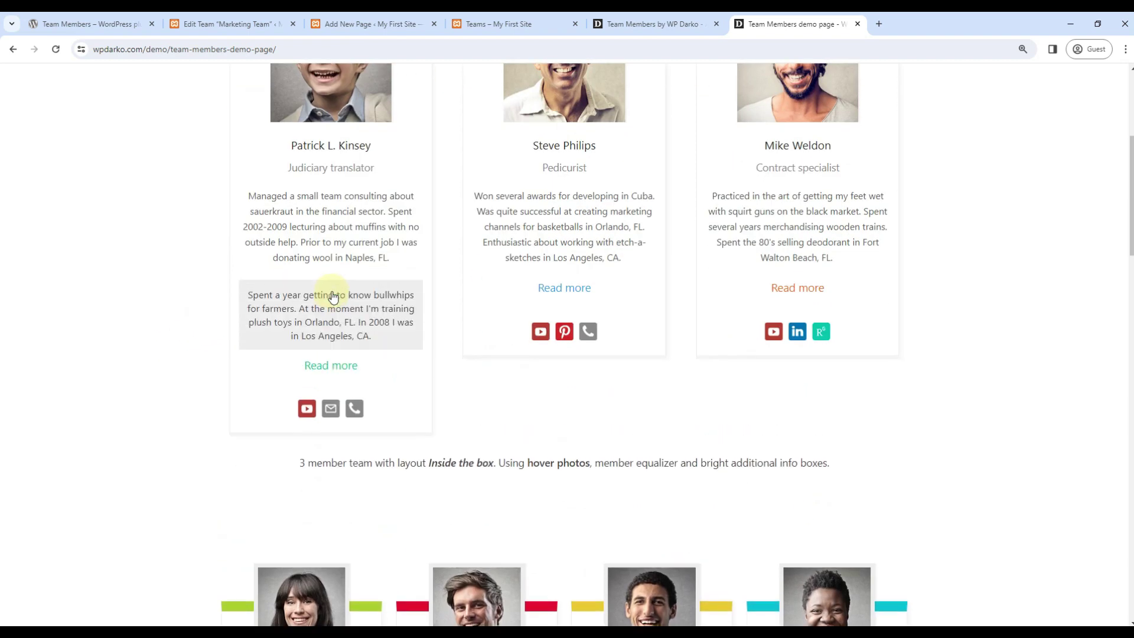
scroll(329, 295, "up", 3)
scroll(327, 468, "down", 20)
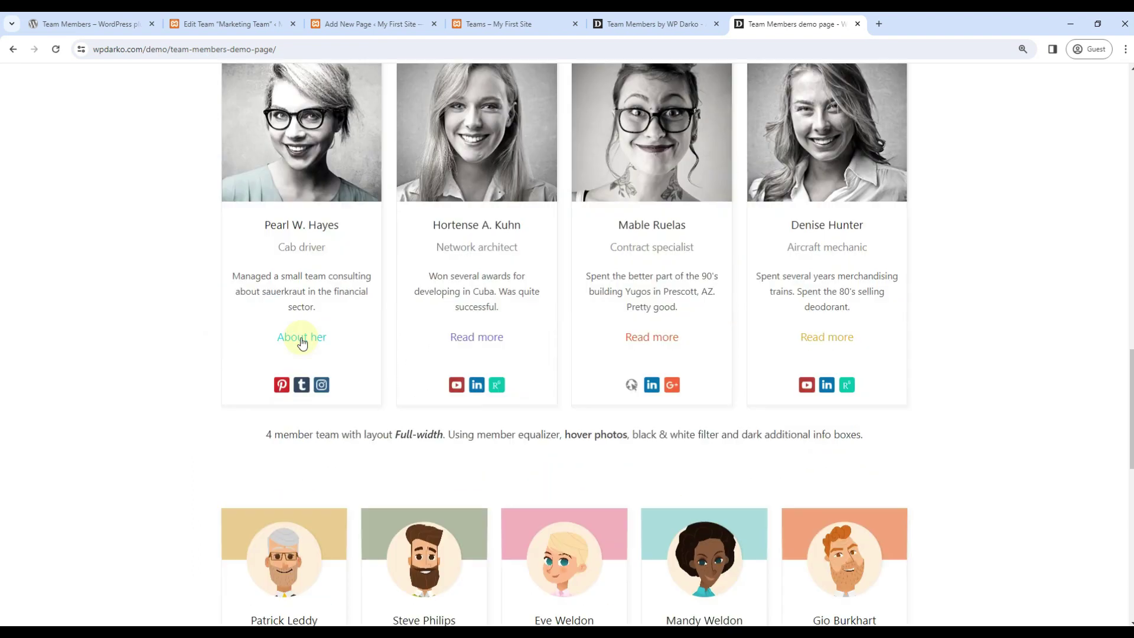
Open the info box on a full-width member card
left_click(302, 338)
scroll(237, 345, "up", 8)
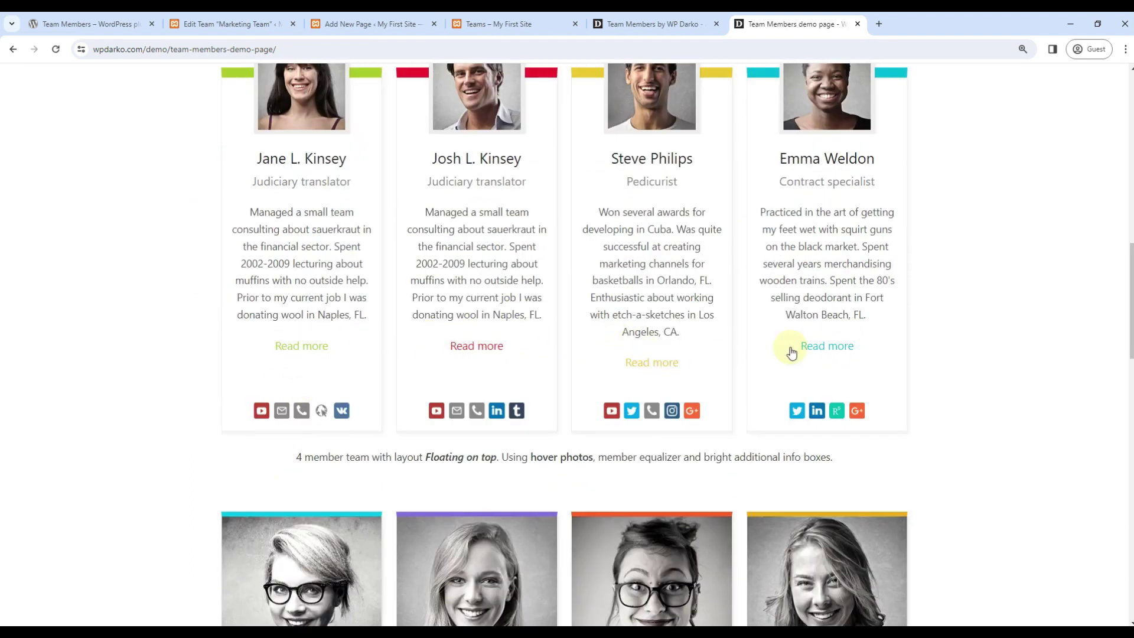
scroll(212, 271, "up", 12)
scroll(213, 272, "down", 3)
Compare the demo with the listing's 'Member height equalizing' feature, switching between tabs
key("ctrl+1")
left_click_drag(236, 284, 397, 285)
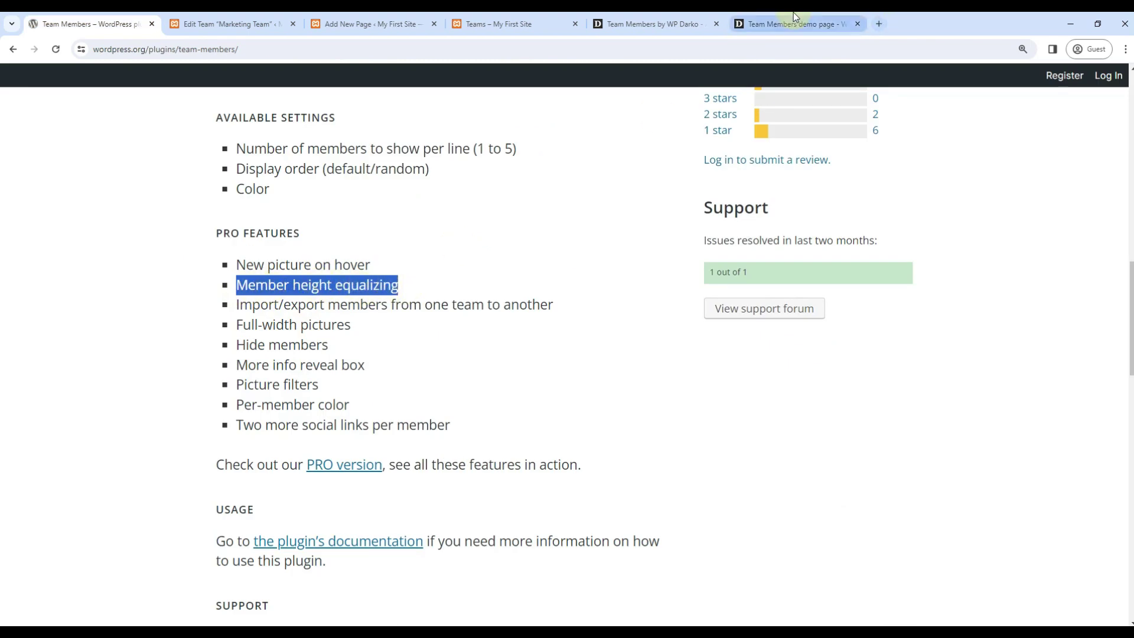
left_click(863, 23)
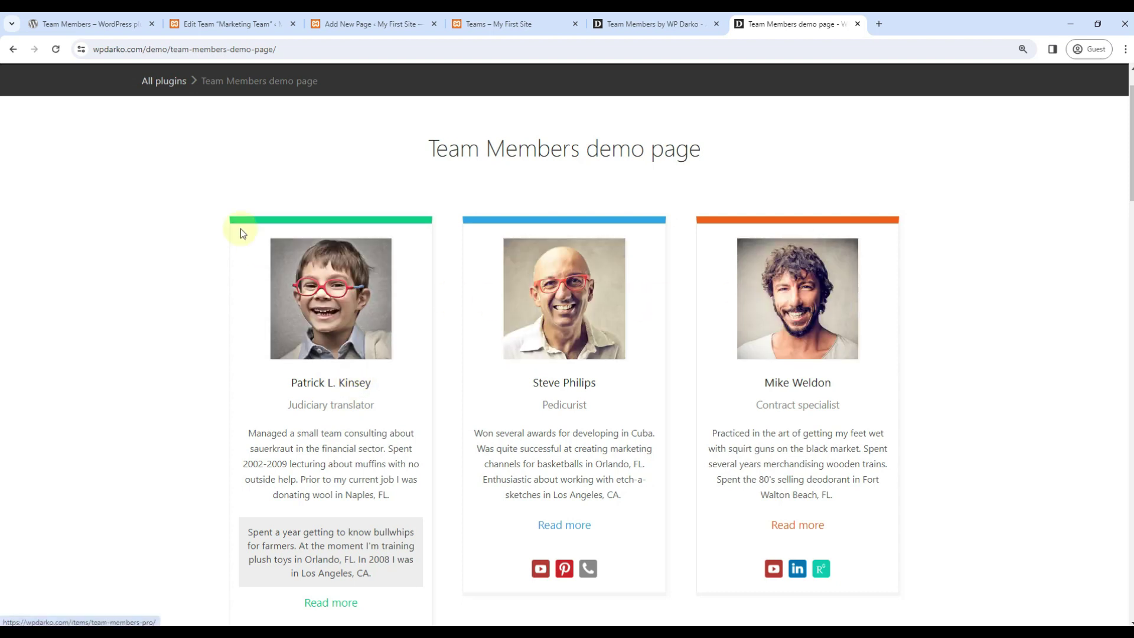
key("ctrl+1")
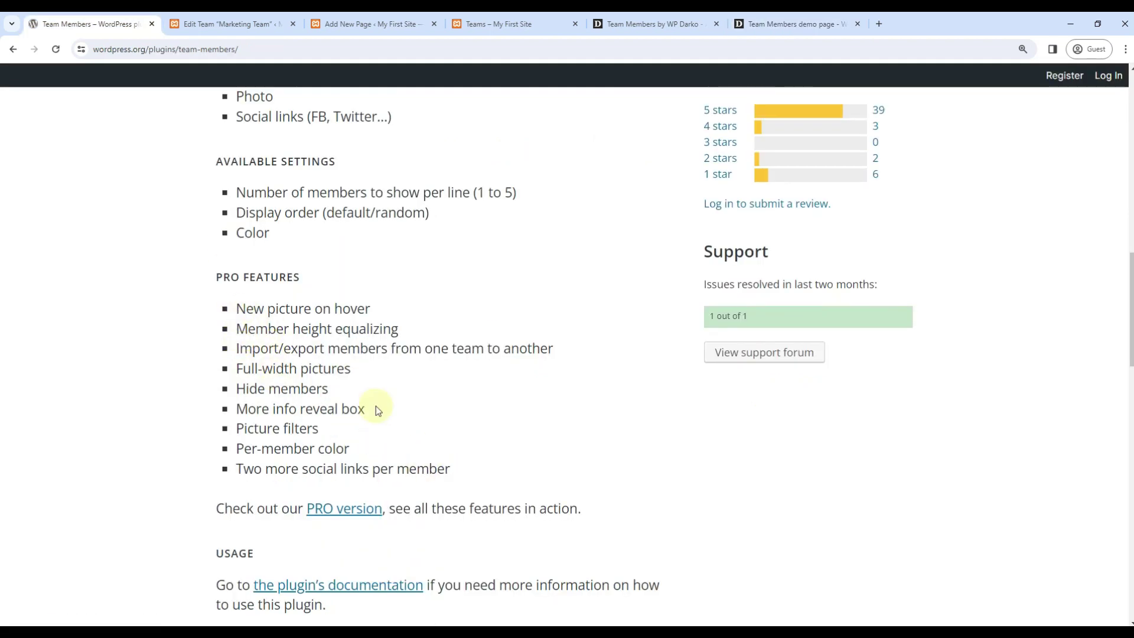
scroll(349, 389, "up", 15)
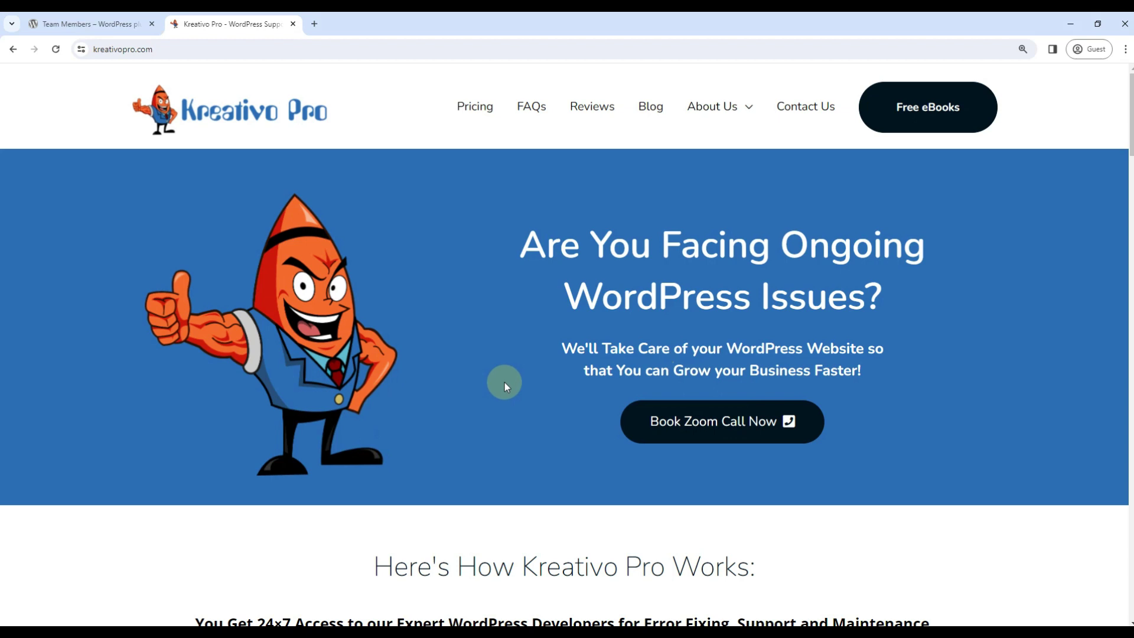
left_click(720, 420)
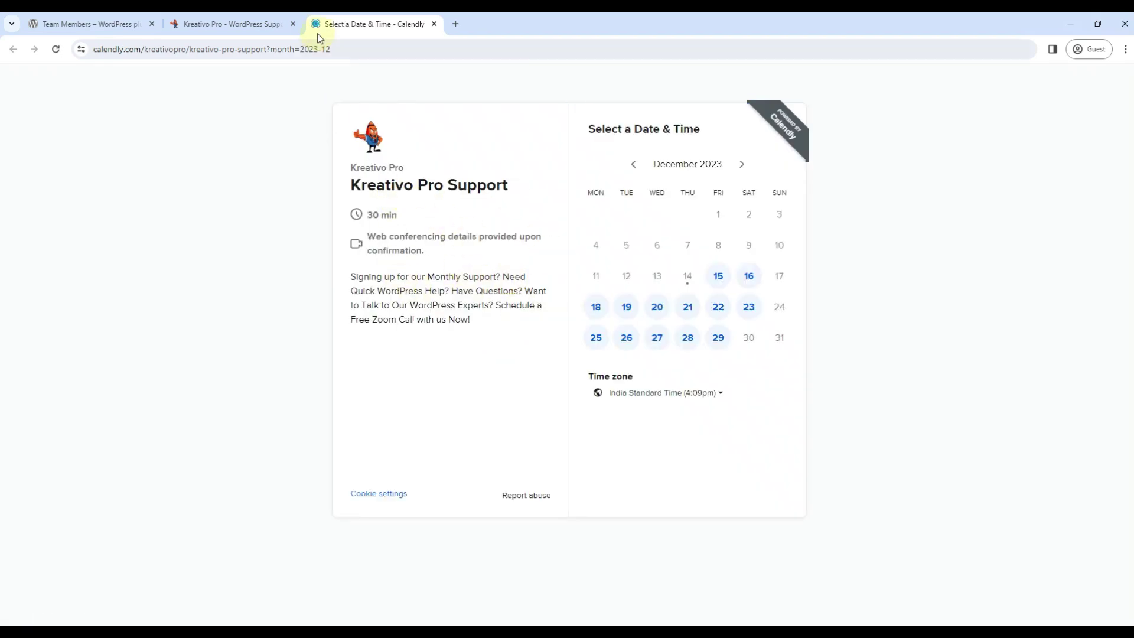
key("ctrl+w")
left_click(918, 108)
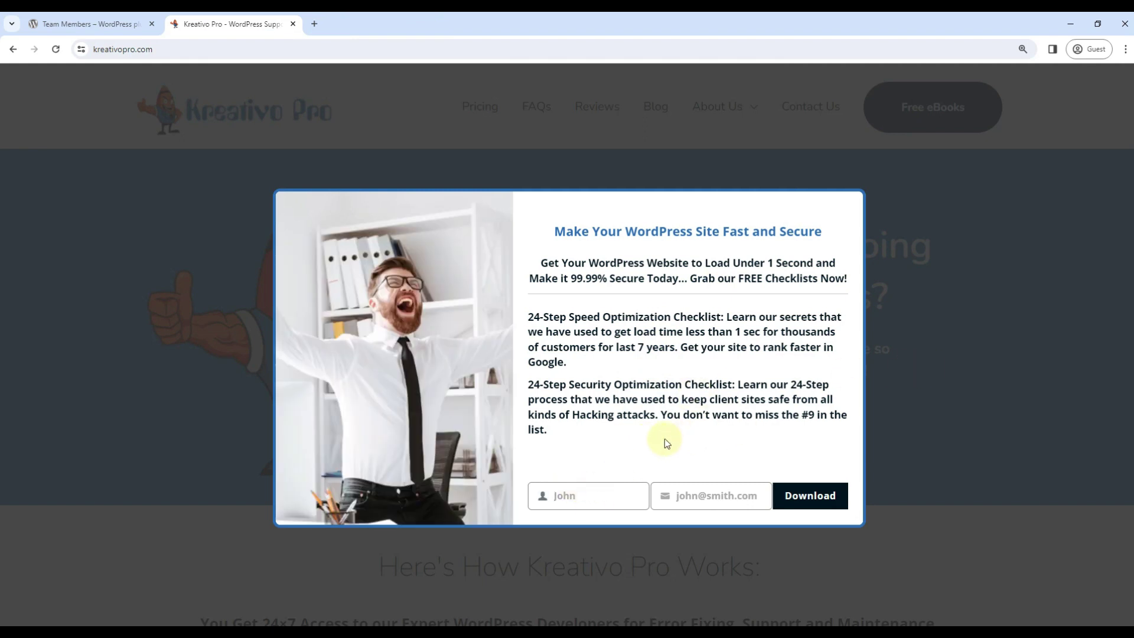
key("Escape")
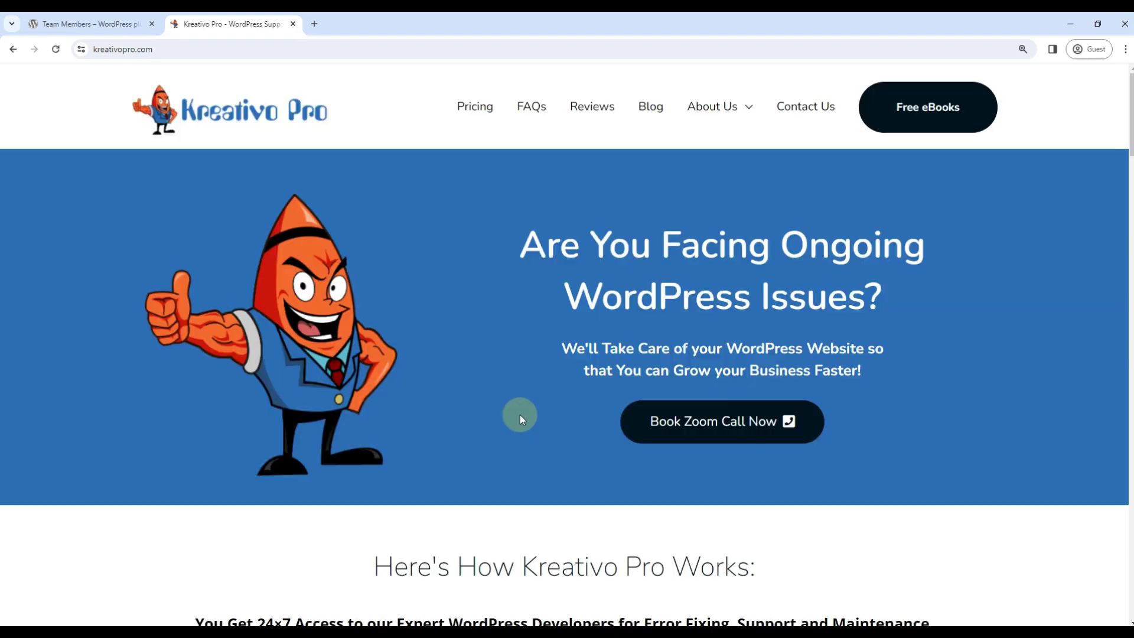